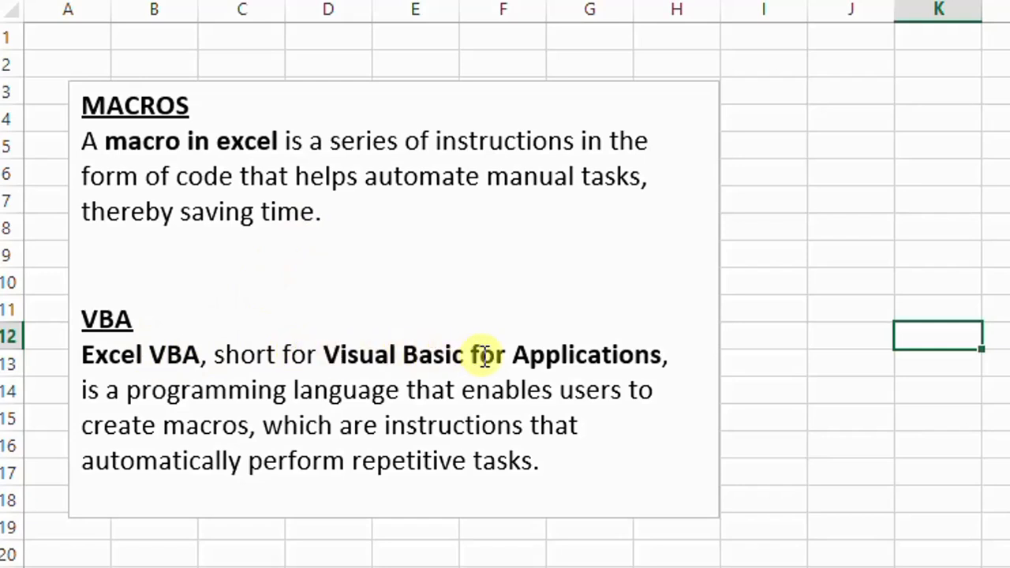
Review the macro and VBA definitions in the text box, highlighting "is a programming language" and the MACROS heading
left_click_drag(79, 390, 365, 392)
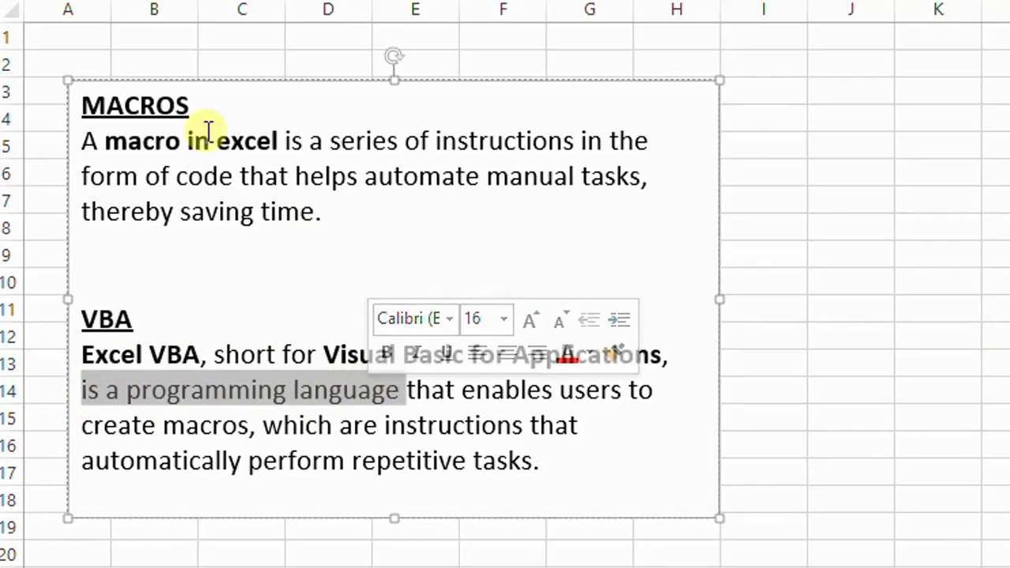
left_click_drag(203, 104, 81, 109)
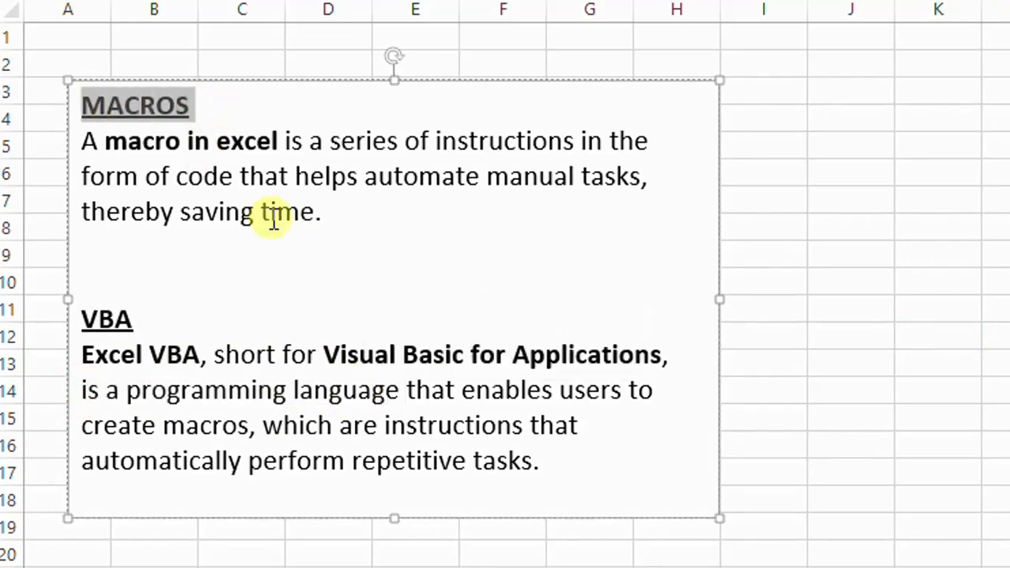
left_click(324, 209)
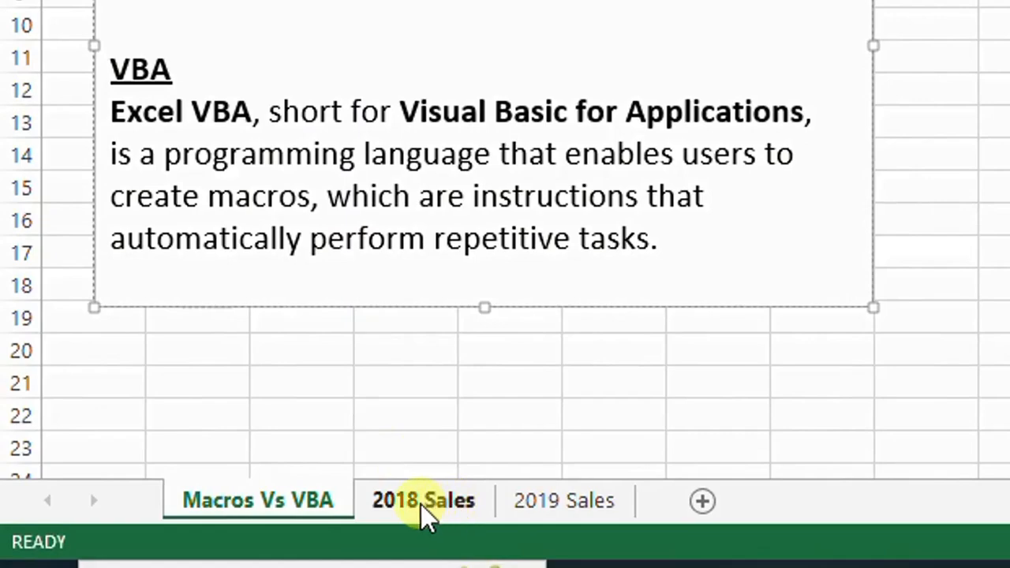
Look over the 2018 Sales and 2019 Sales sheets, ending on 2018 Sales with the Order Date header cell A1 selected
left_click(413, 505)
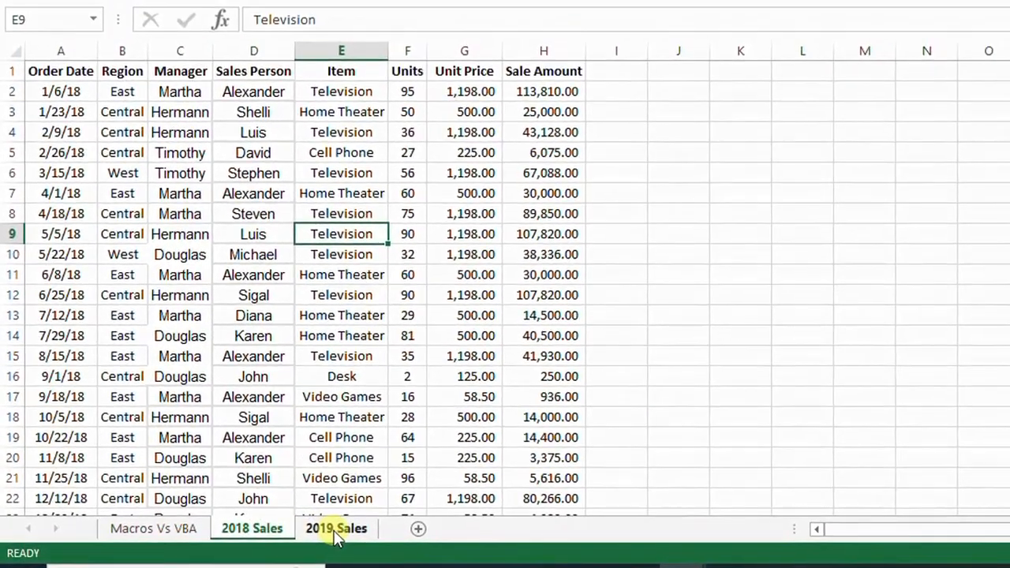
left_click(336, 529)
left_click(252, 528)
left_click(255, 215)
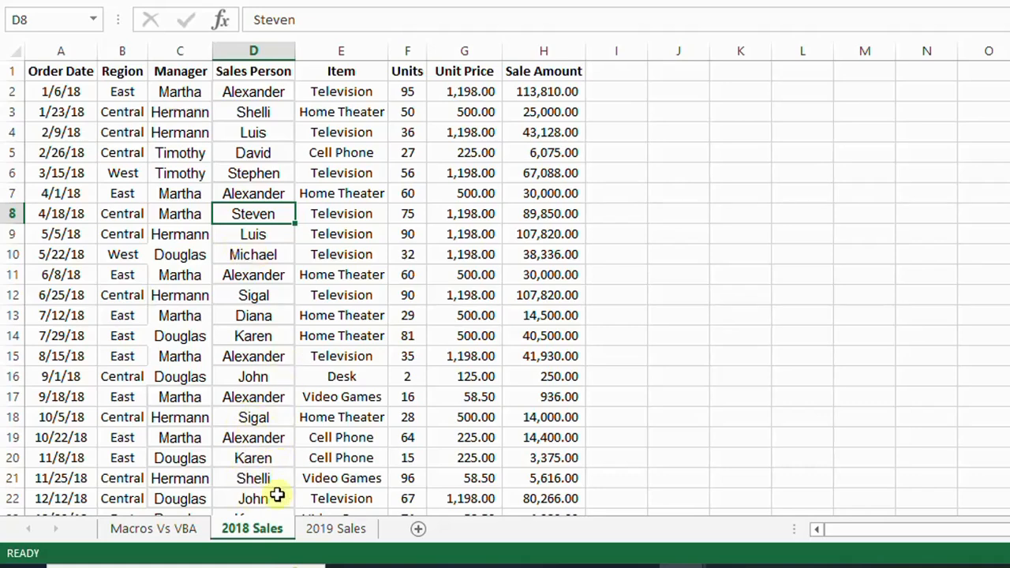
left_click(132, 232)
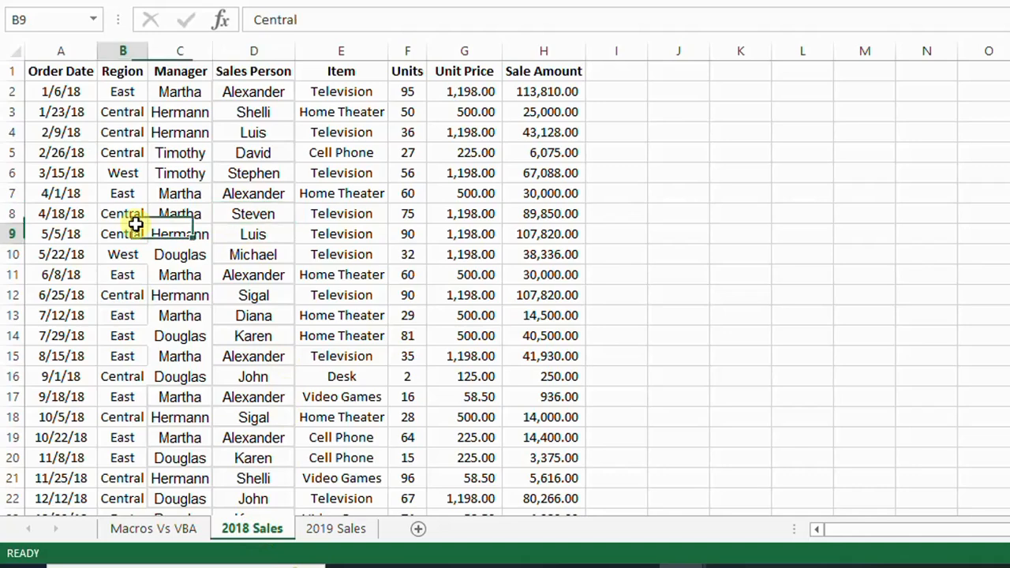
left_click(103, 94)
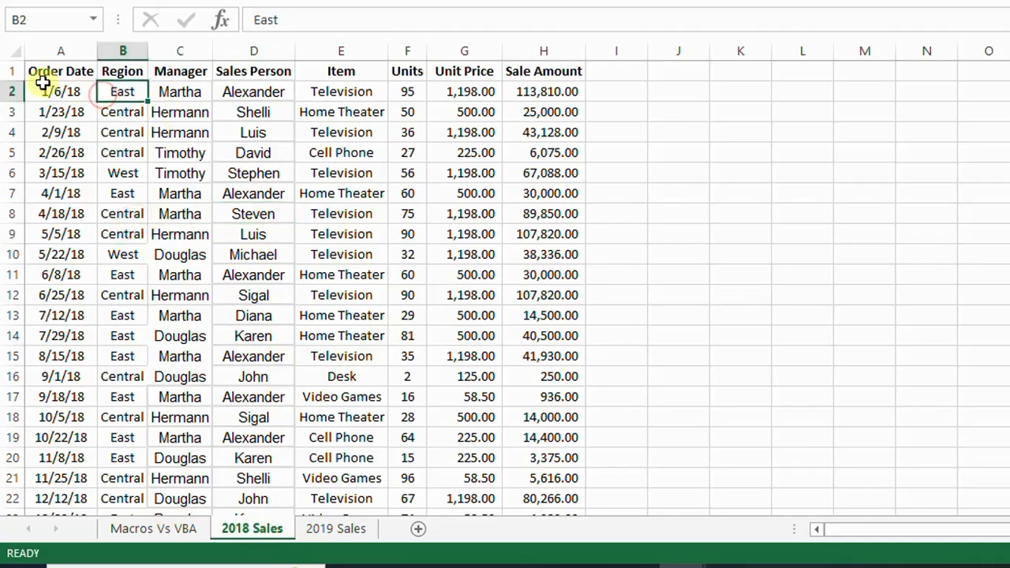
left_click(77, 71)
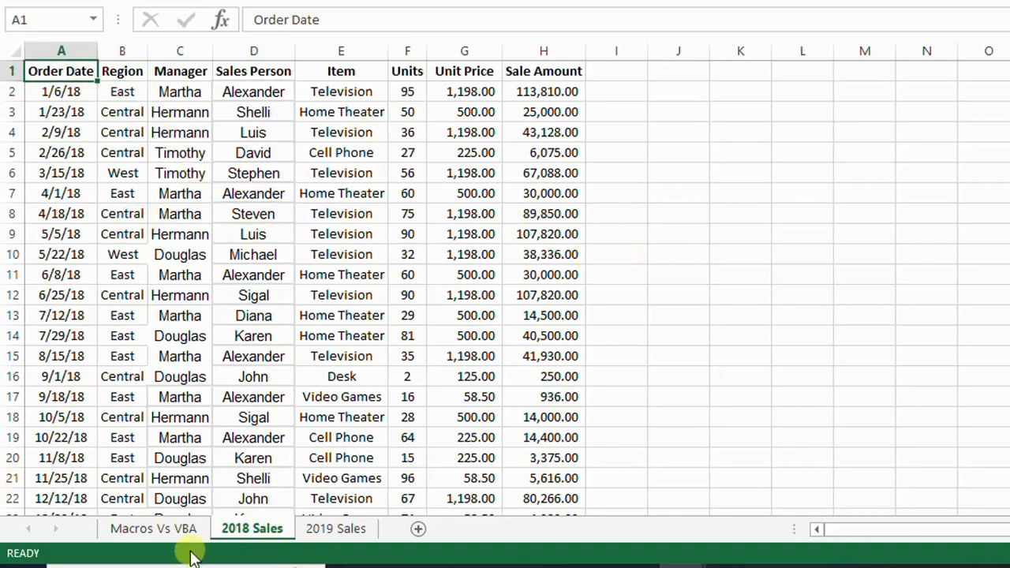
Enable the Developer tab on the ribbon through Excel's ribbon customization options
right_click(134, 556)
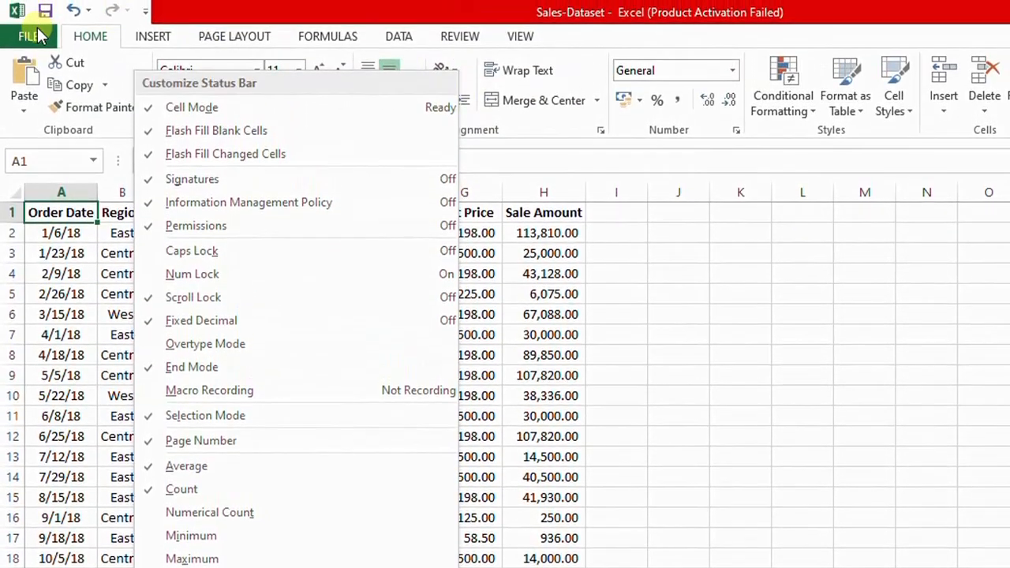
left_click(37, 33)
left_click(37, 33)
left_click(40, 467)
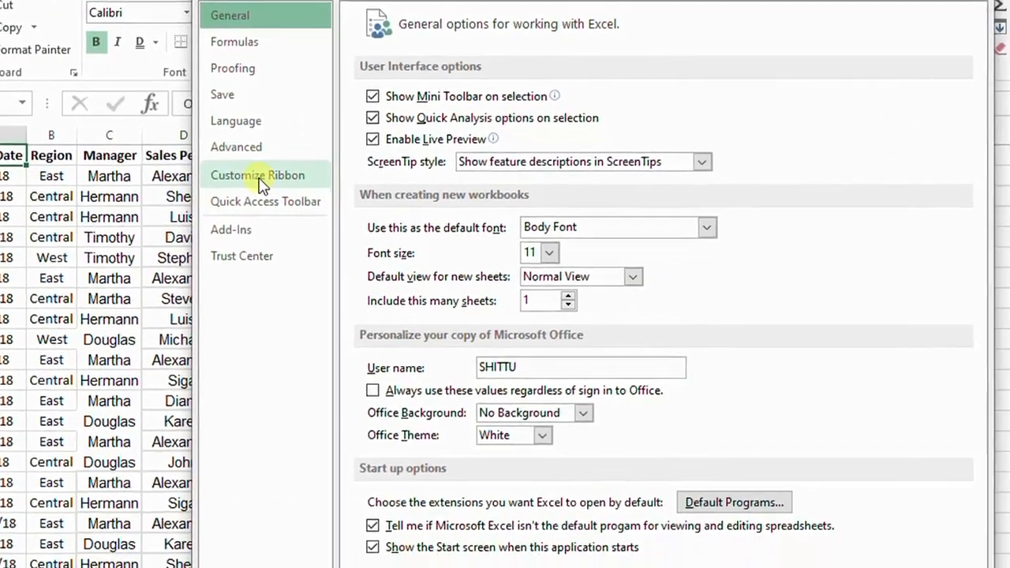
left_click(314, 225)
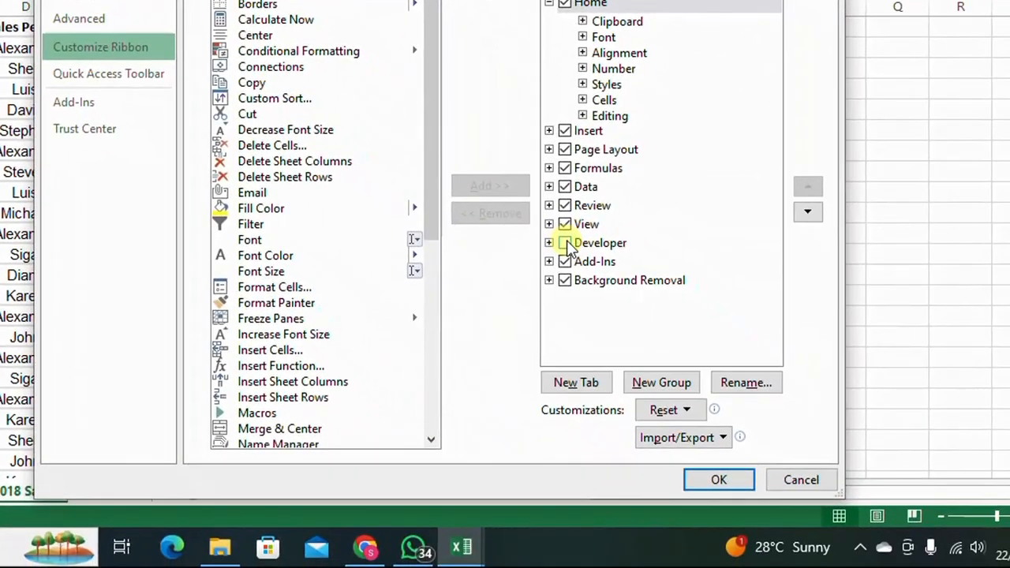
left_click(567, 244)
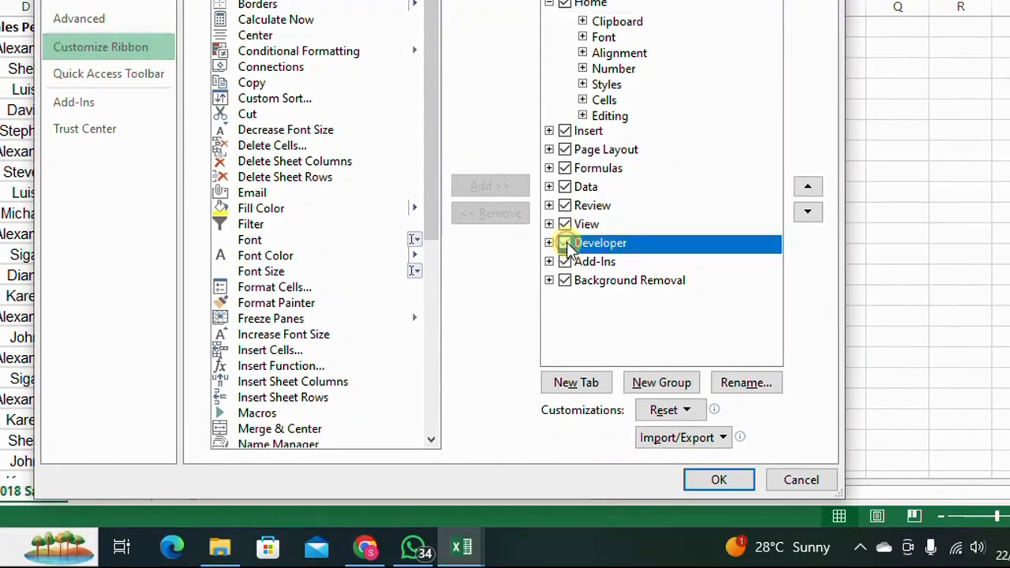
left_click(719, 480)
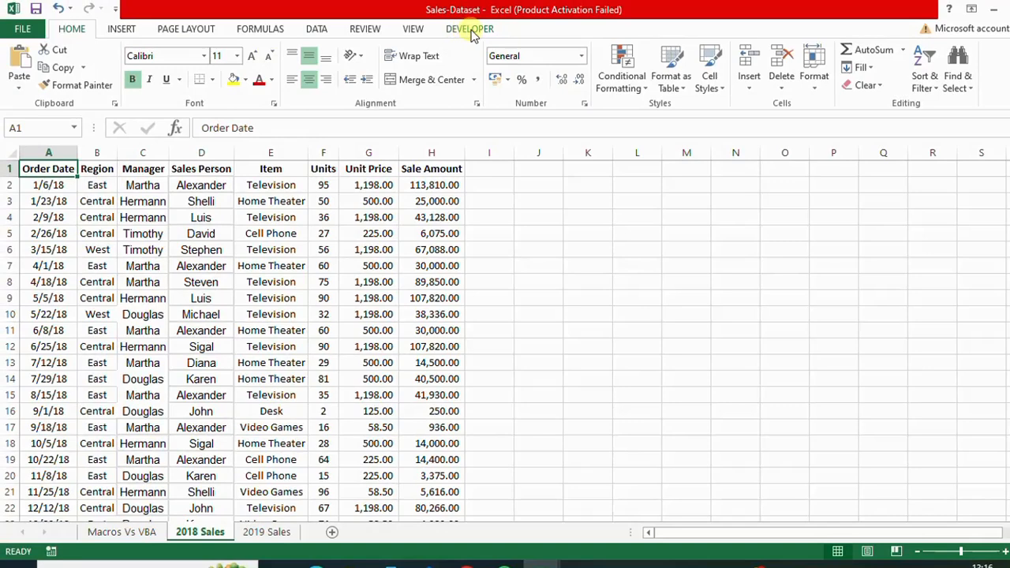
Display the Developer commands and check the Macro Recording entry in the status bar options
left_click(472, 31)
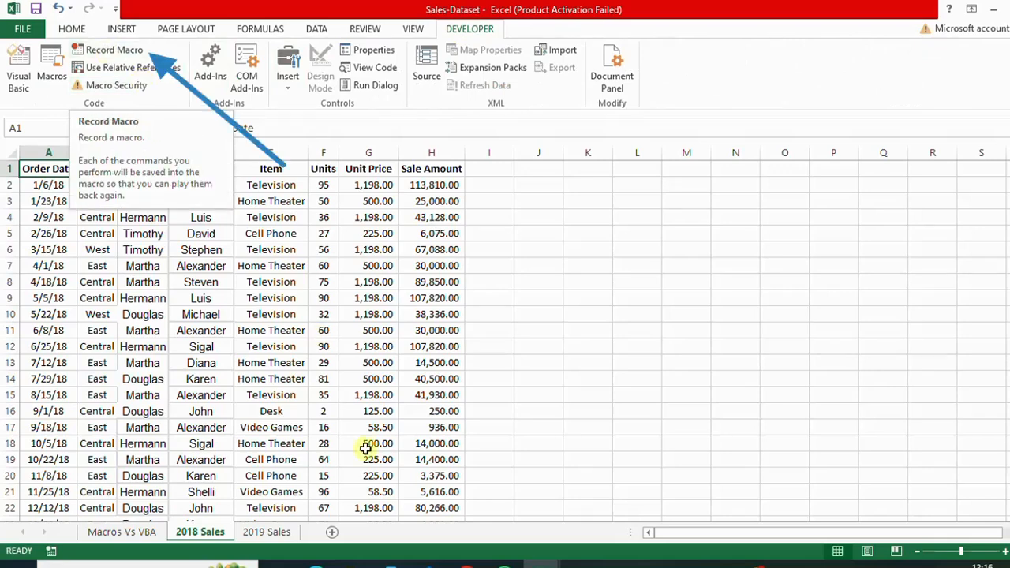
right_click(379, 553)
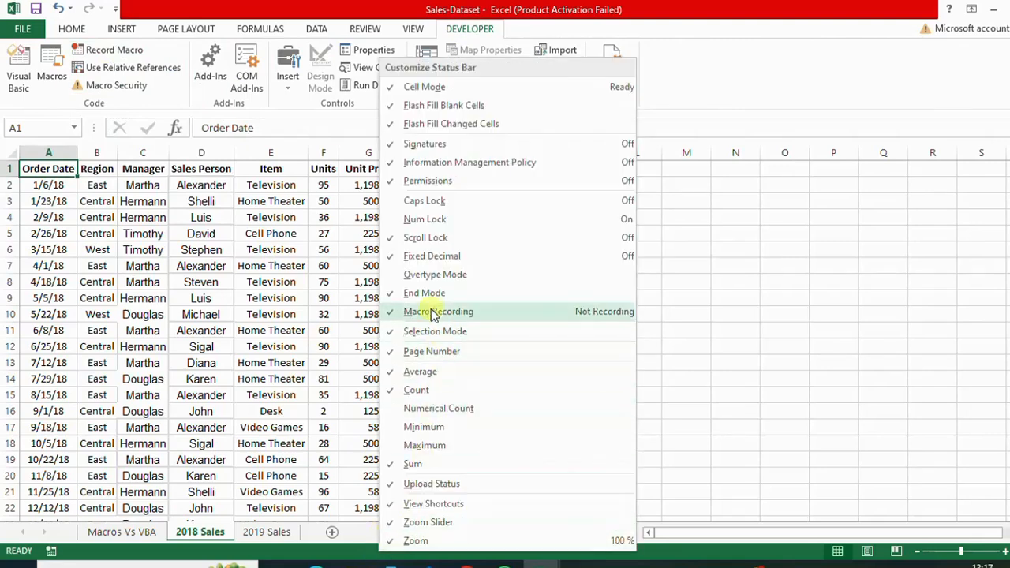
left_click(198, 198)
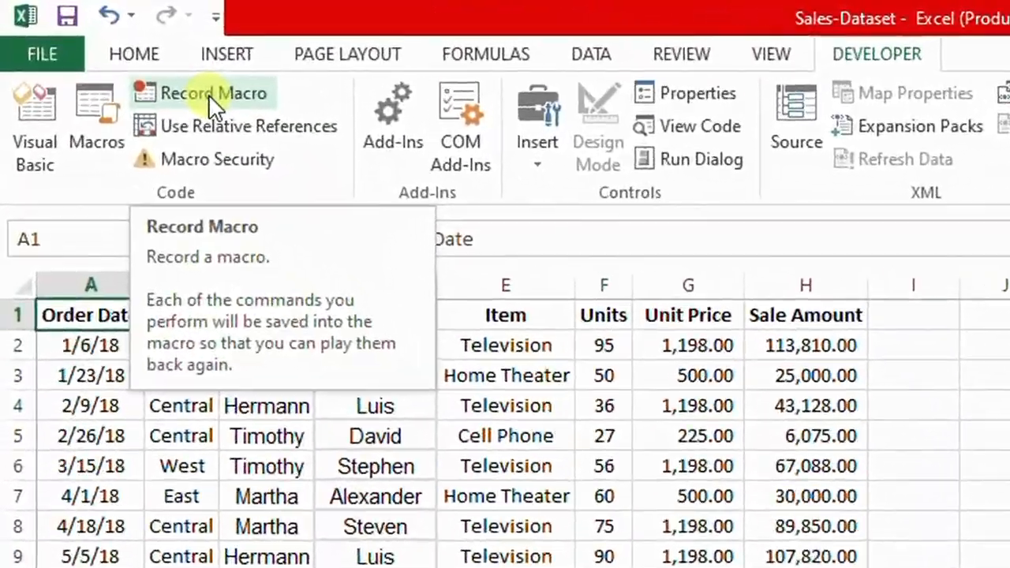
Try to record a macro named "Yearly Sales Formating" with shortcut Ctrl+f and description "This macro formats yearly sales", stored in this workbook
left_click(209, 94)
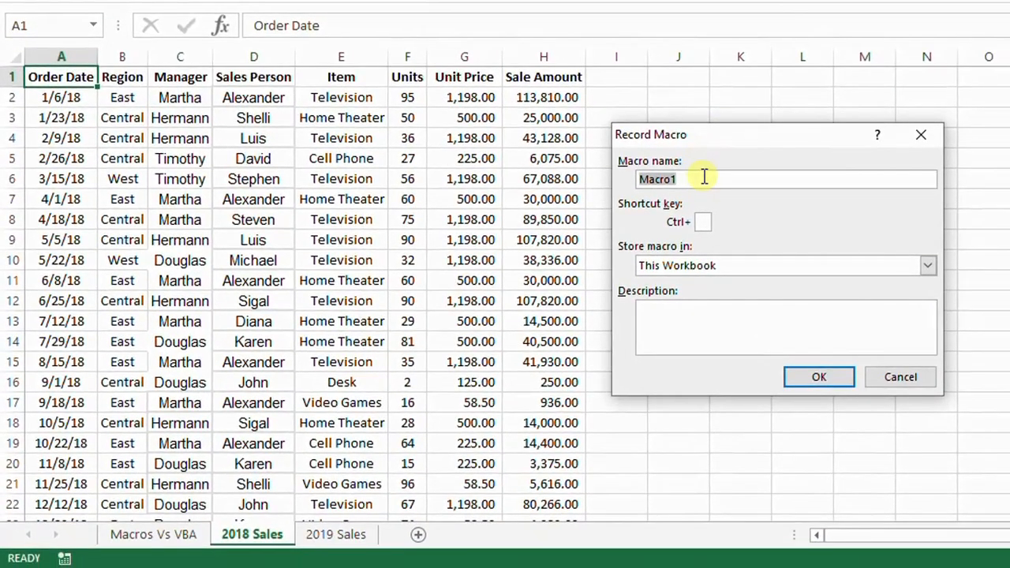
type("Yearly Sales Formating")
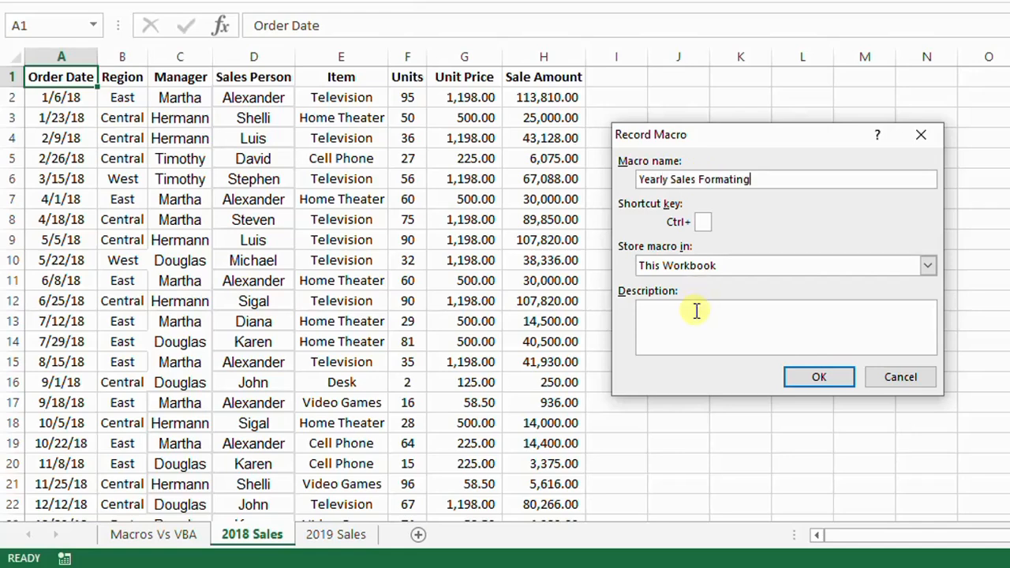
left_click(709, 308)
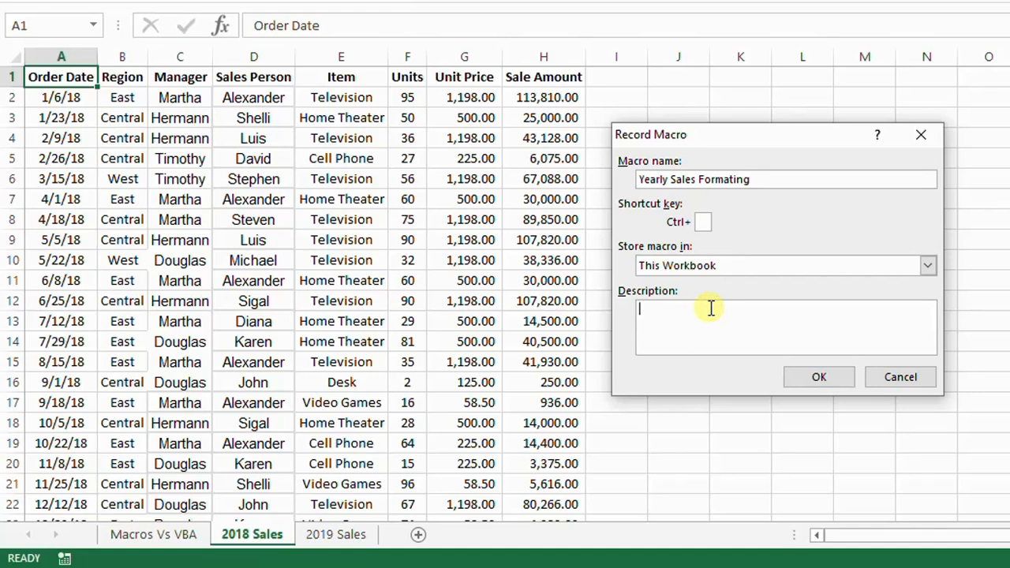
type("This macro formats yearly sales")
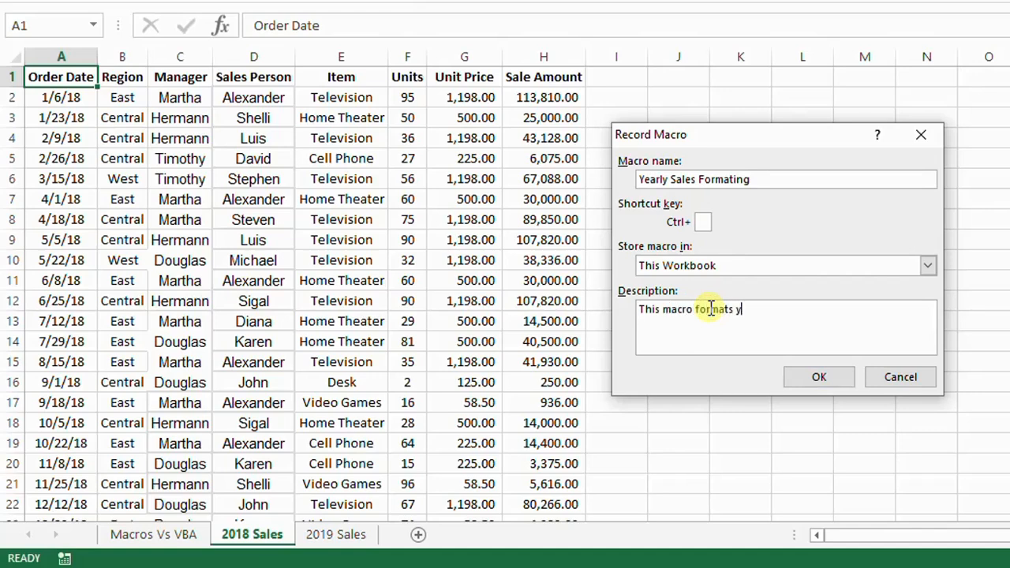
left_click(704, 222)
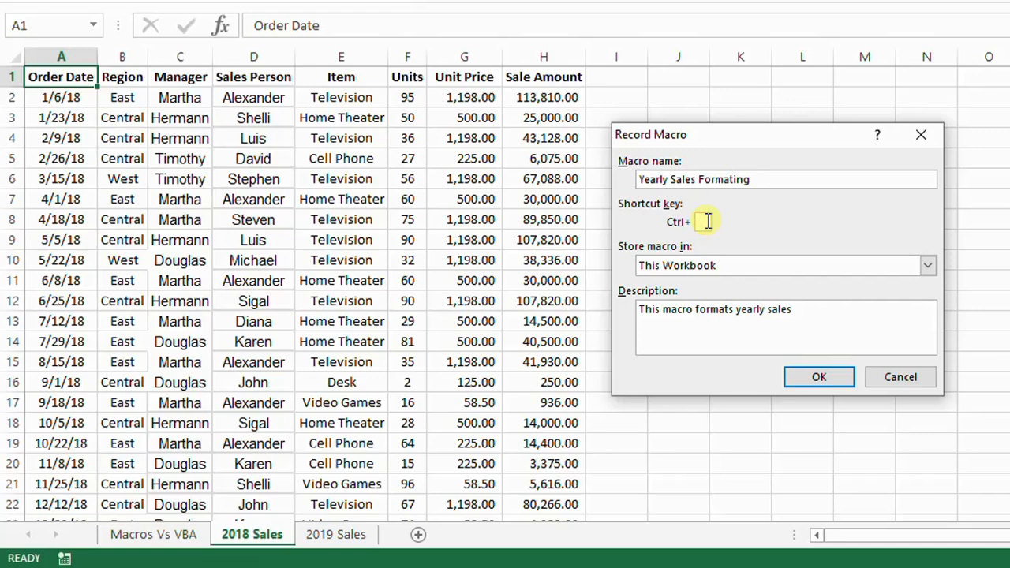
type("f")
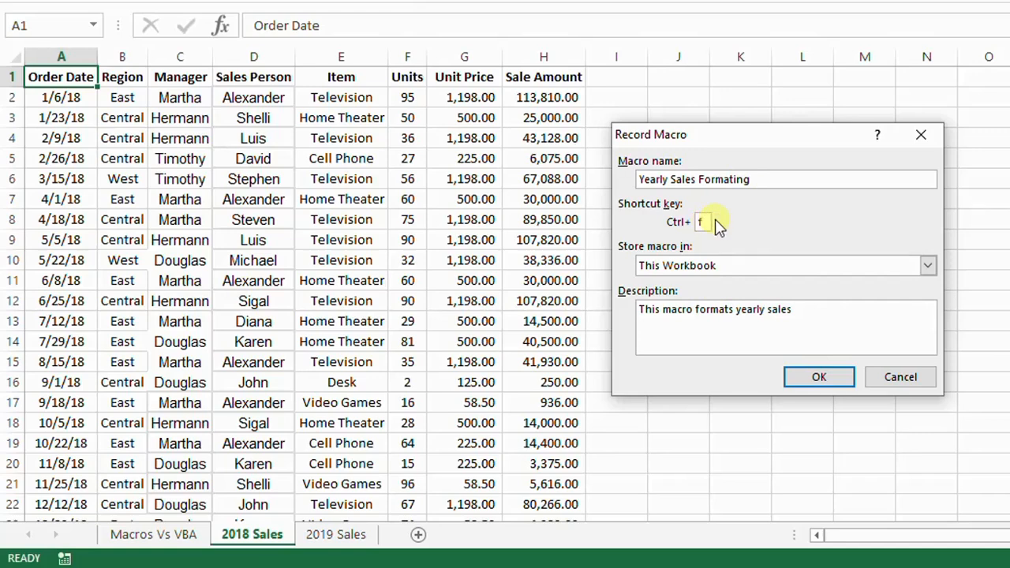
left_click(821, 378)
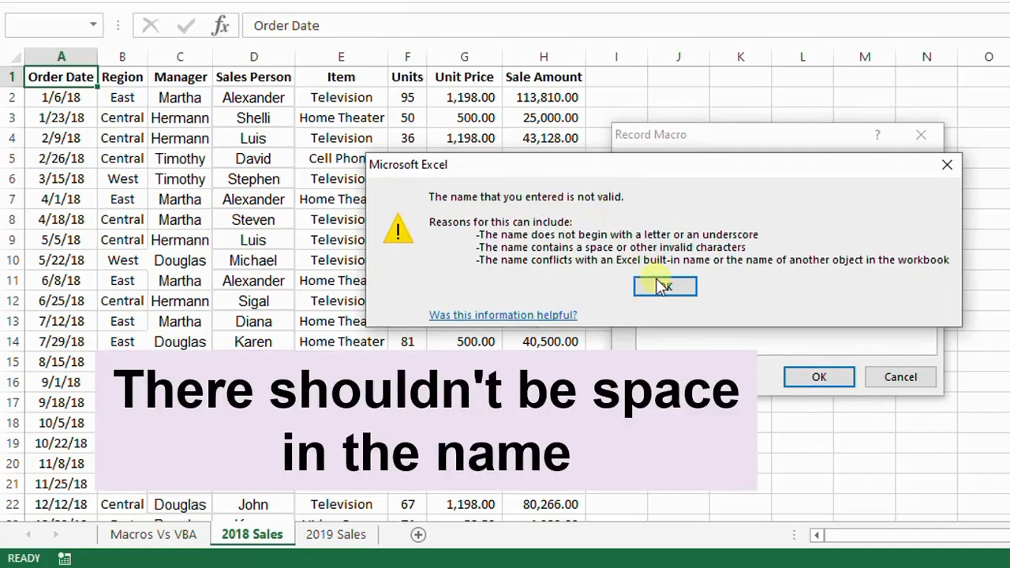
left_click(949, 171)
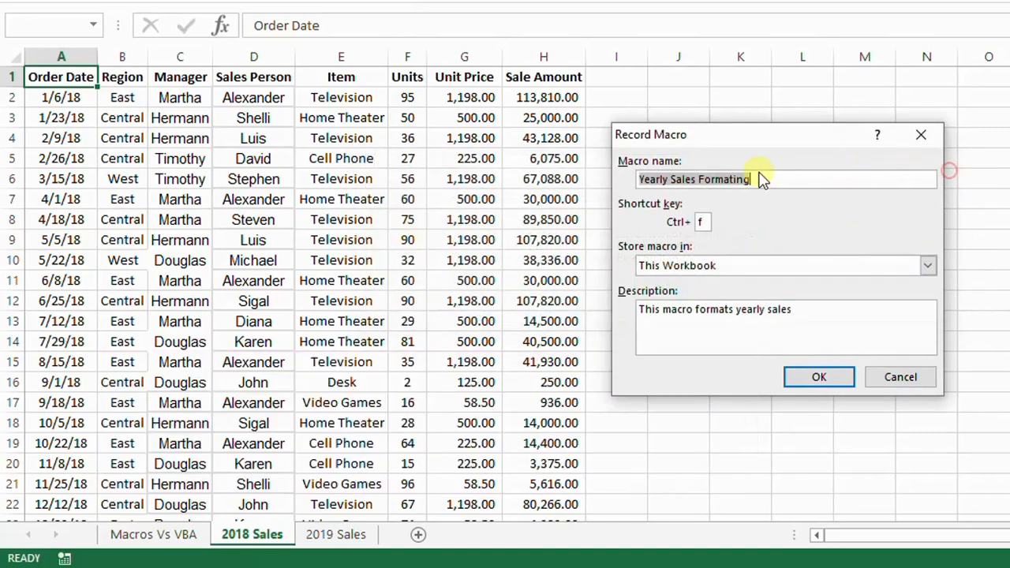
Change the macro name to Yearly_Sales_Formating and start recording
left_click(673, 179)
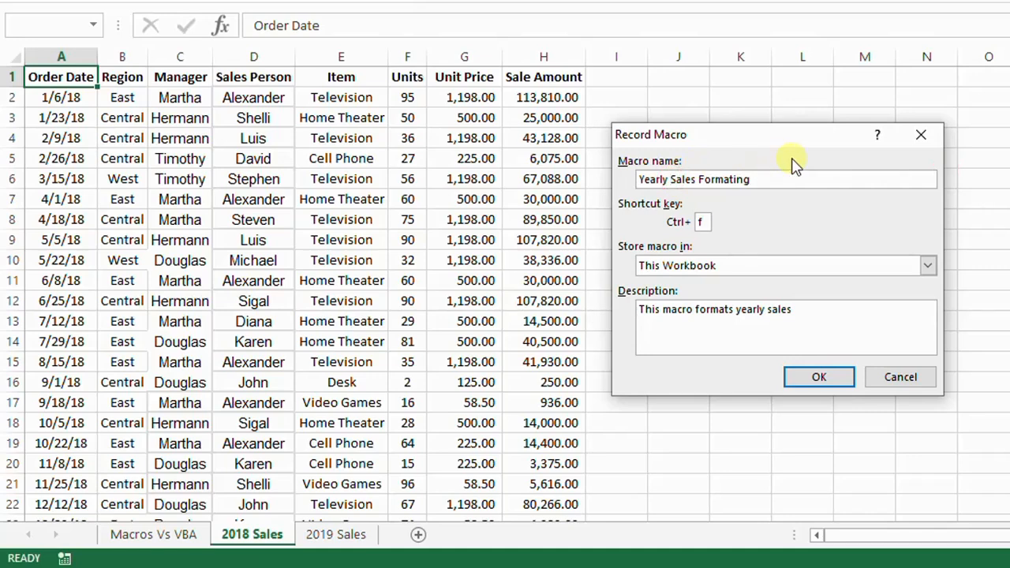
key("BackSpace")
type("_")
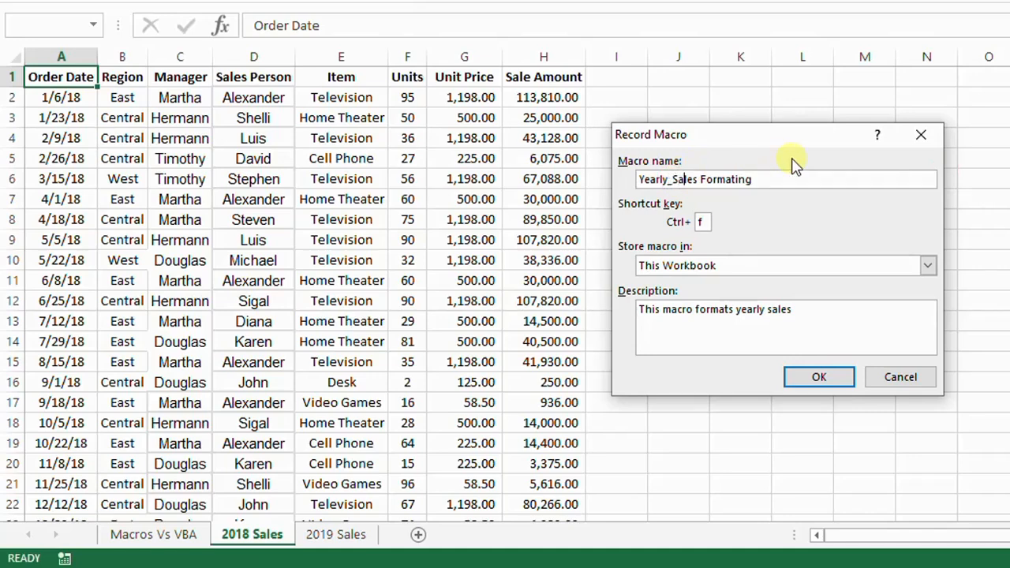
key("Right")
key("Right")
key("Right")
key("Delete")
type("_")
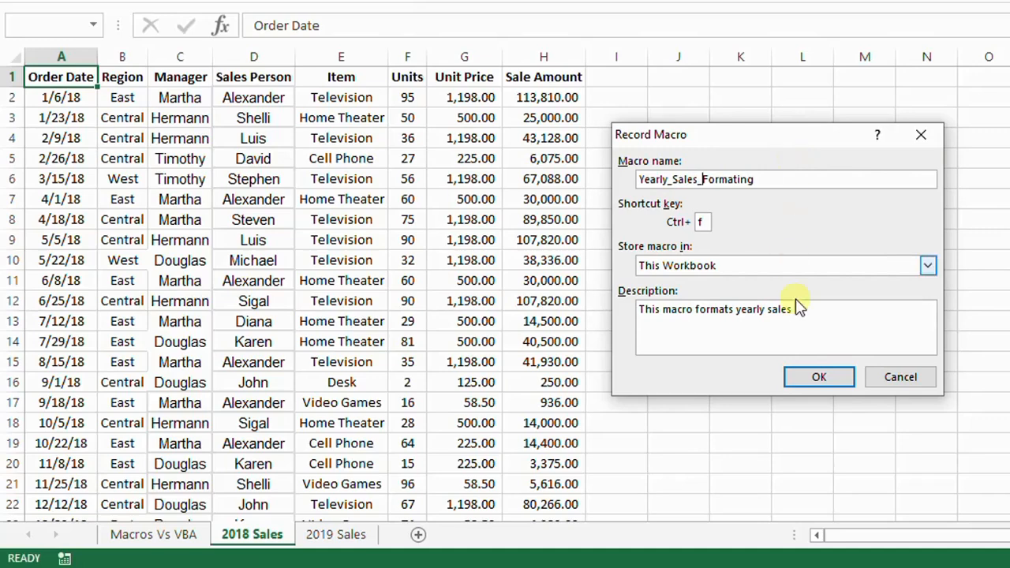
left_click(813, 378)
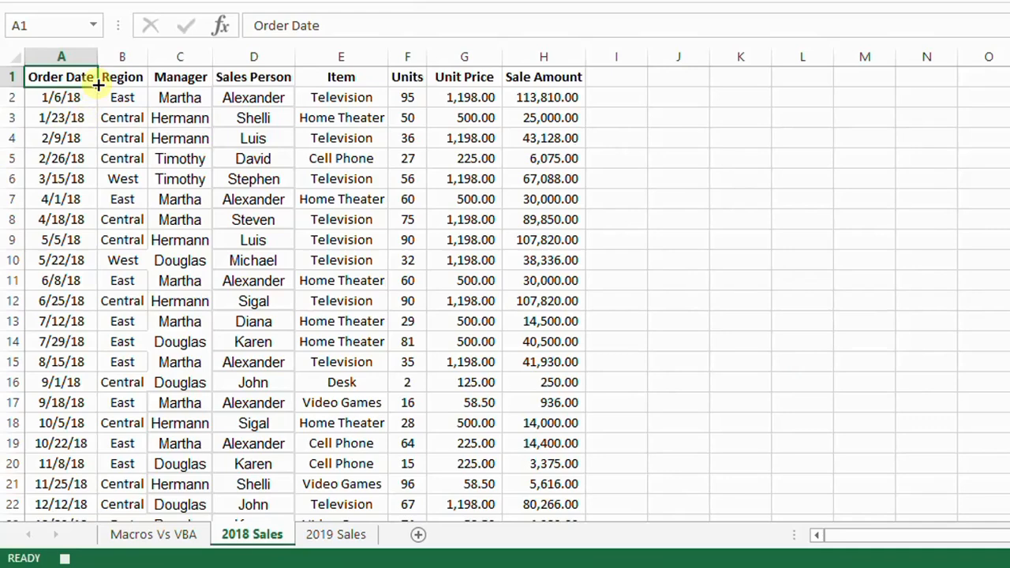
Apply All Borders to the entire sales table on the 2018 Sales sheet
left_click(131, 160)
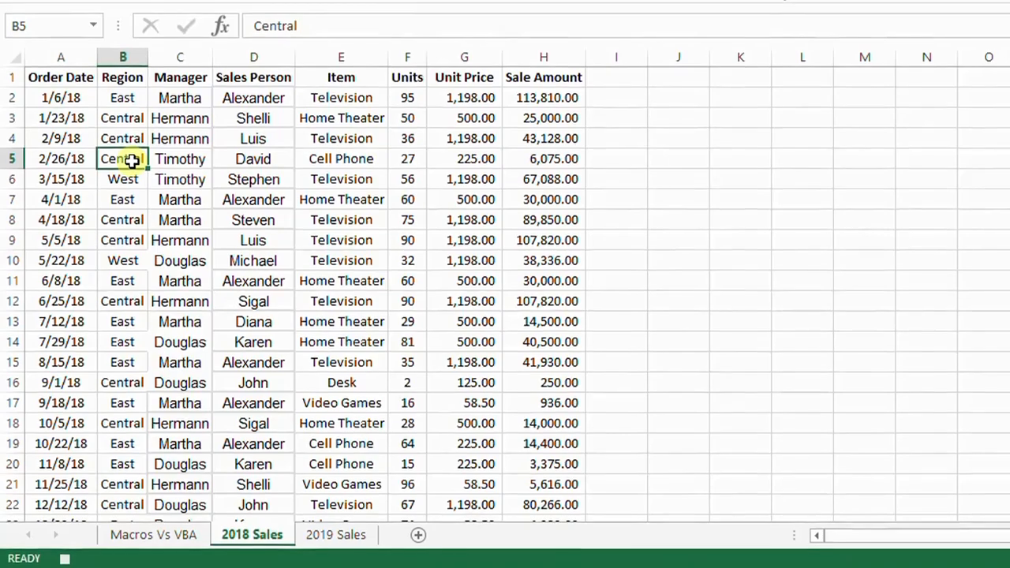
key("ctrl+a")
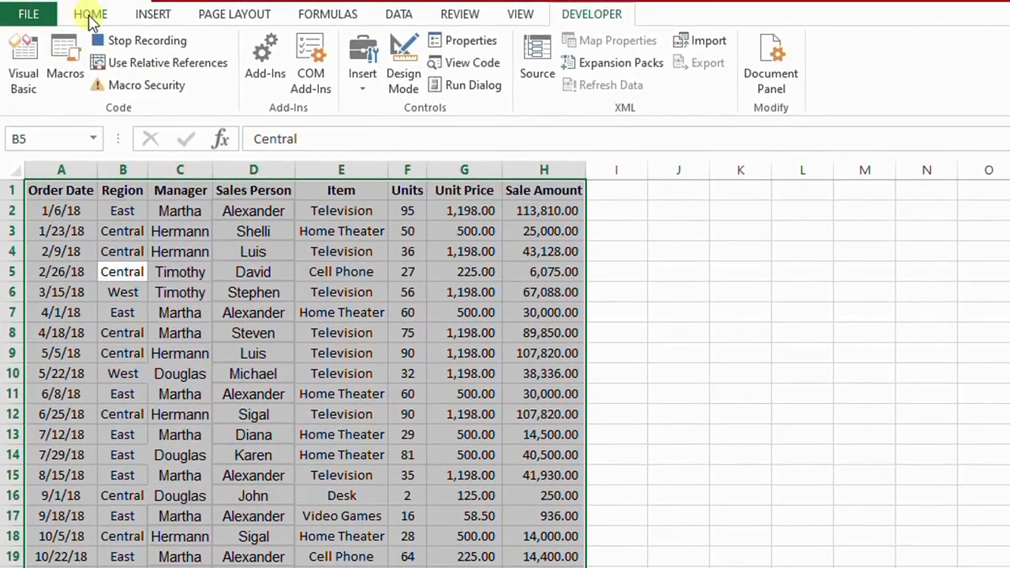
left_click(90, 4)
left_click(268, 66)
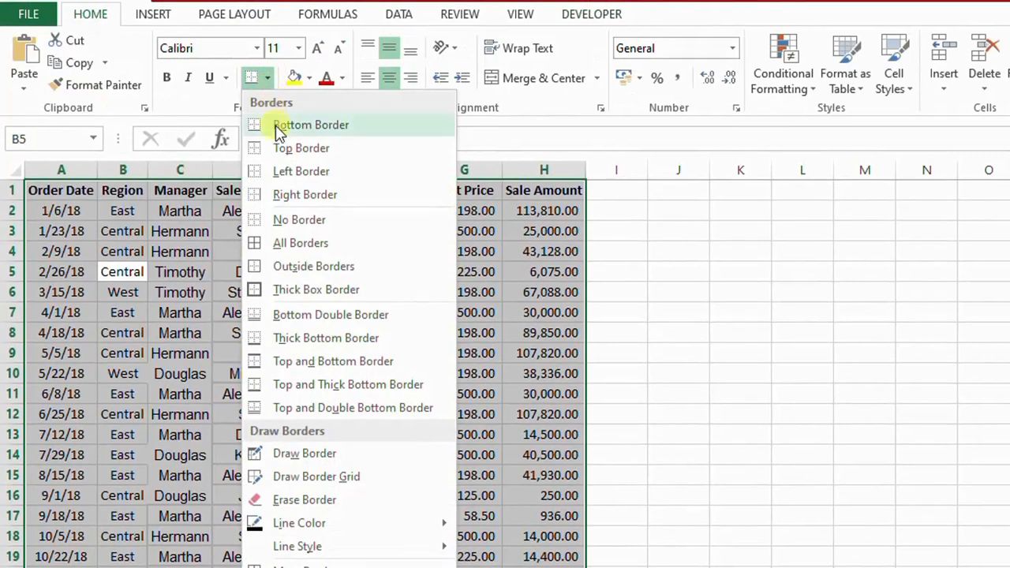
left_click(296, 245)
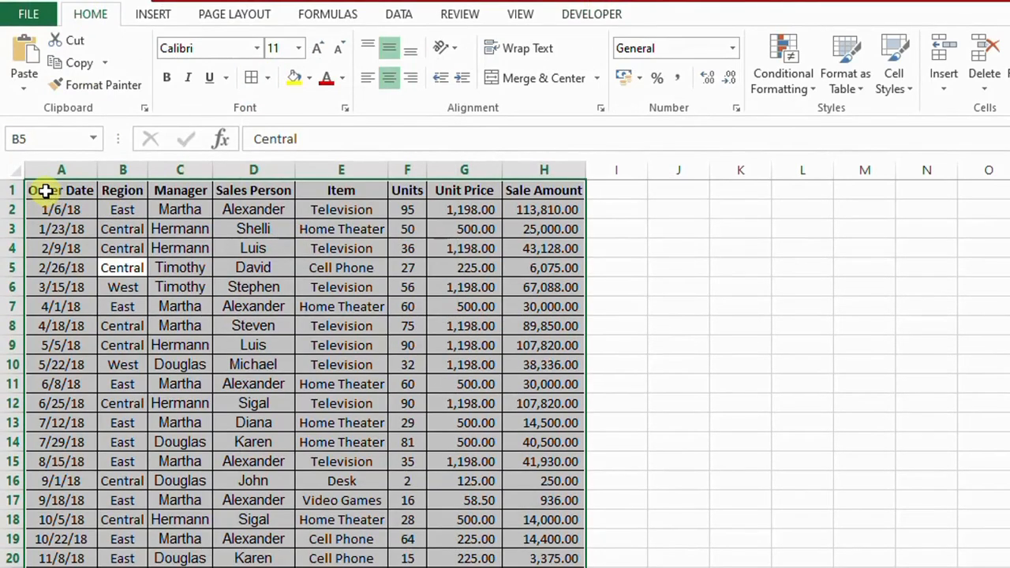
Fill the table's header row A1:H1 with the standard dark blue color
left_click_drag(45, 190, 523, 192)
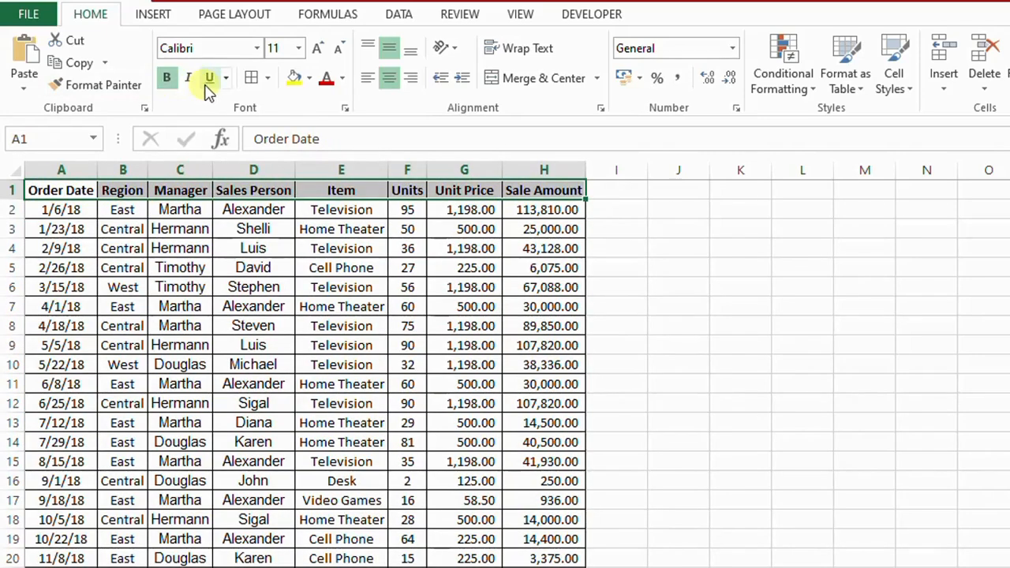
left_click(343, 79)
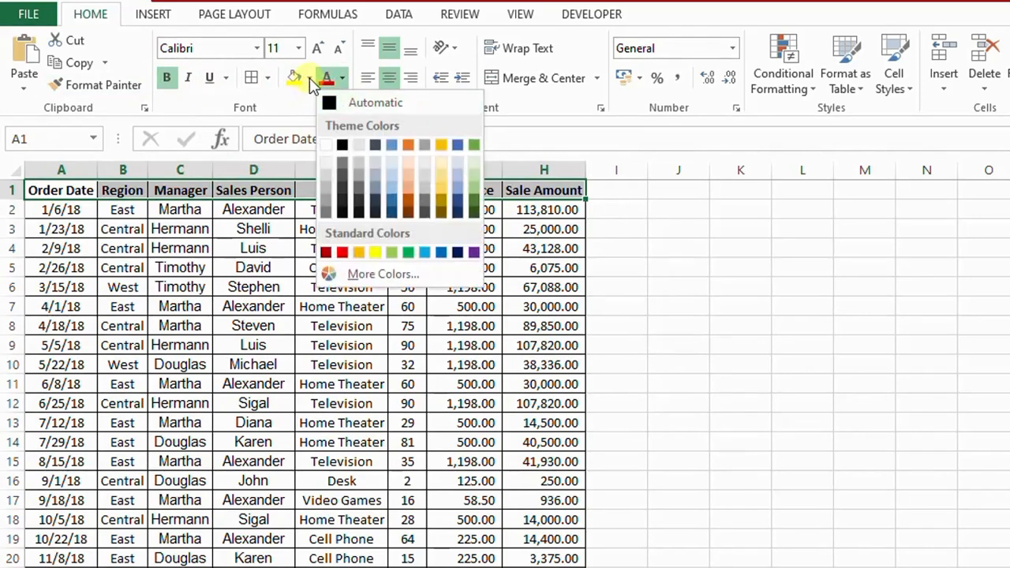
left_click(306, 79)
left_click(426, 231)
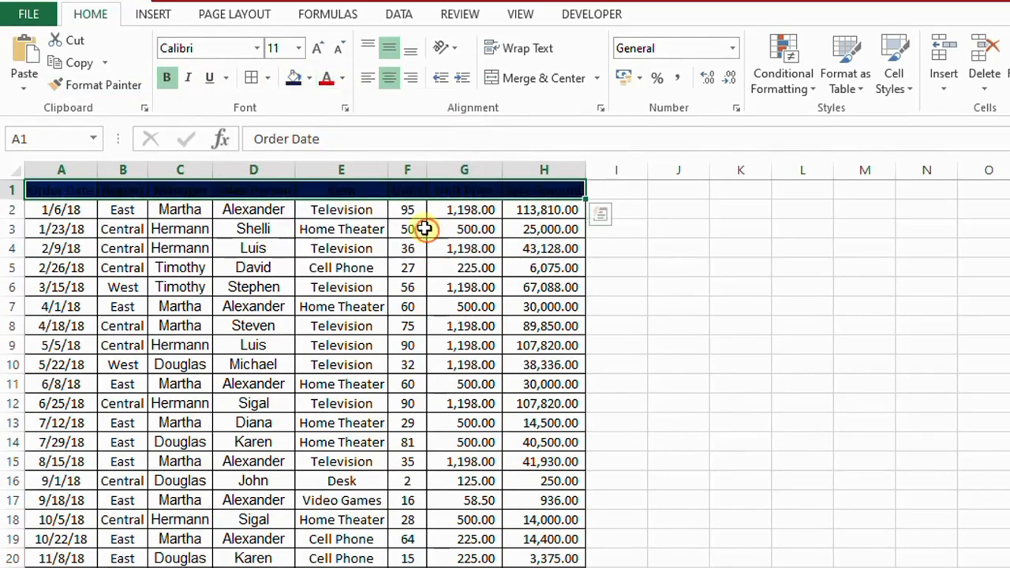
Set the header row's font color to white and the font size of the whole 2018 Sales sheet to 12
left_click(342, 79)
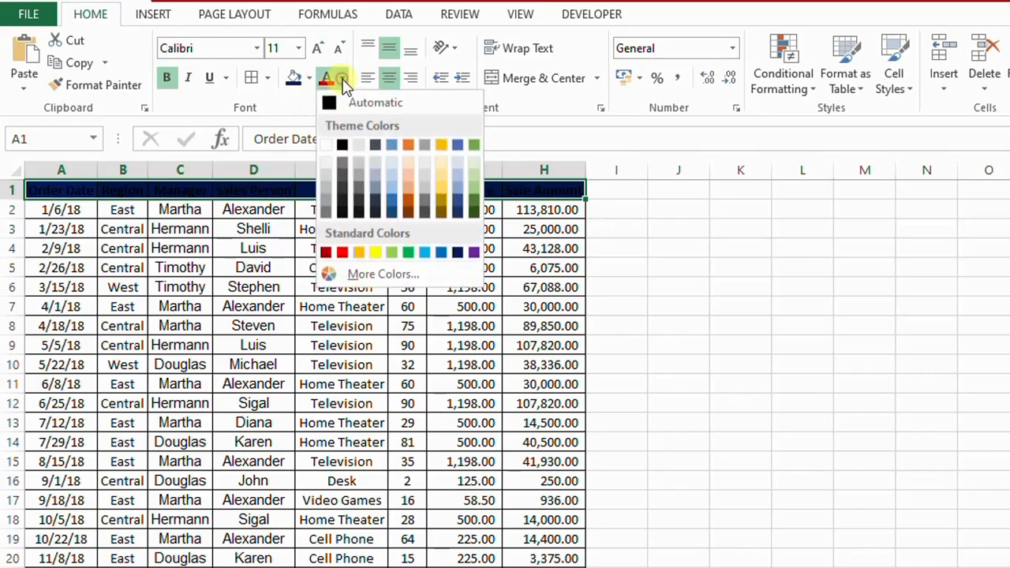
left_click(331, 142)
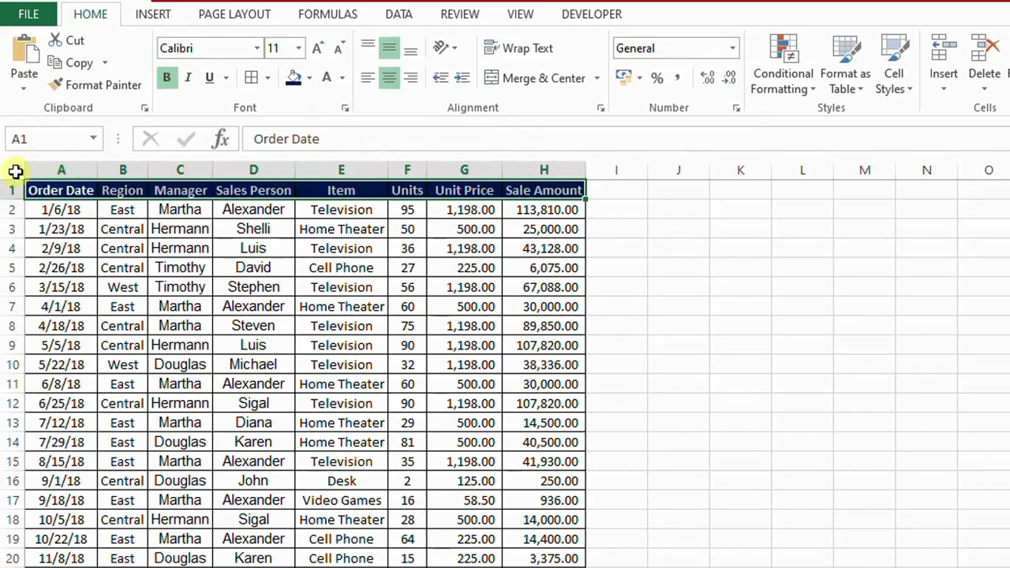
left_click(12, 168)
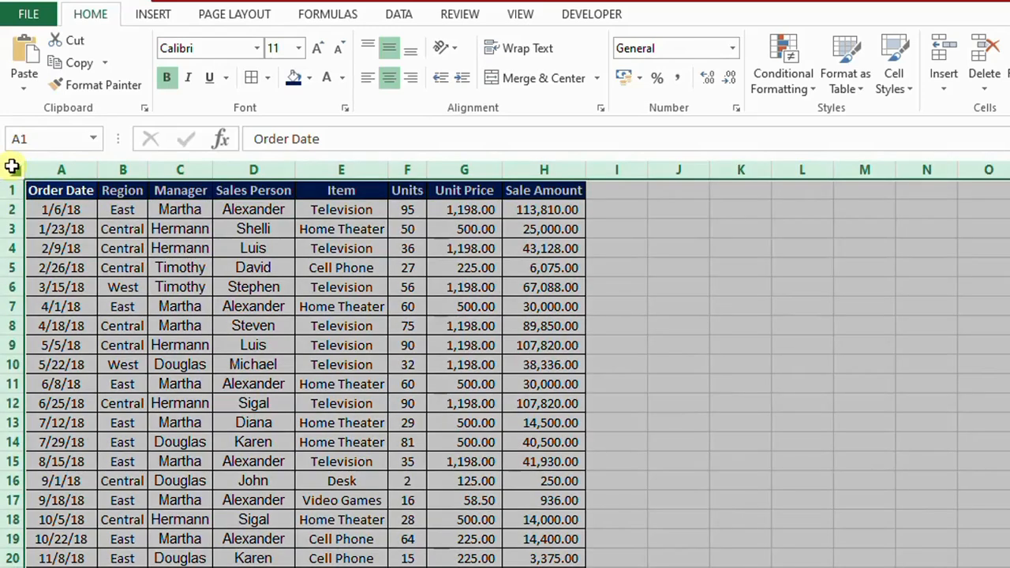
left_click(299, 50)
left_click(280, 145)
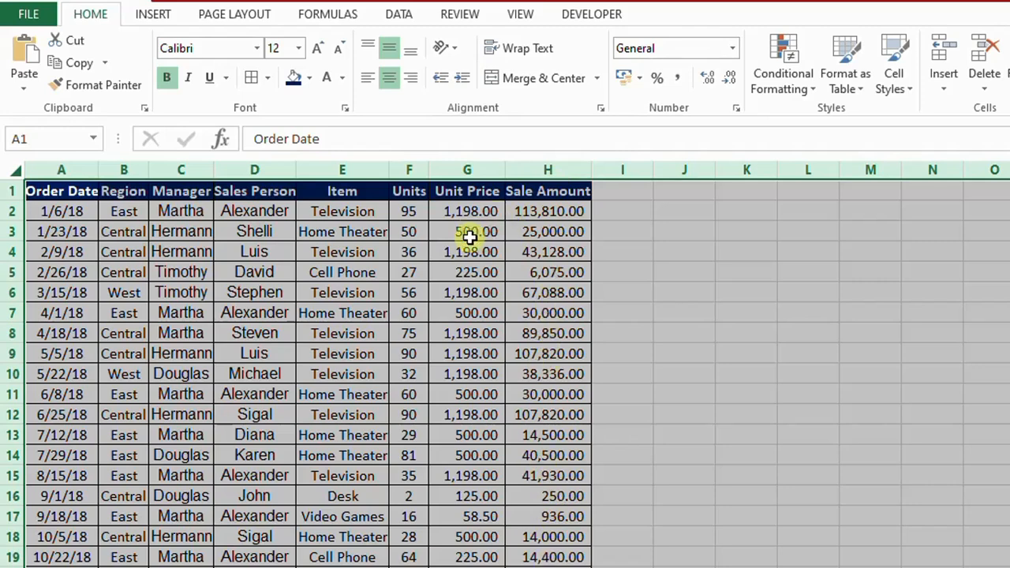
Format the Unit Price and Sale Amount columns as Currency
left_click(550, 169)
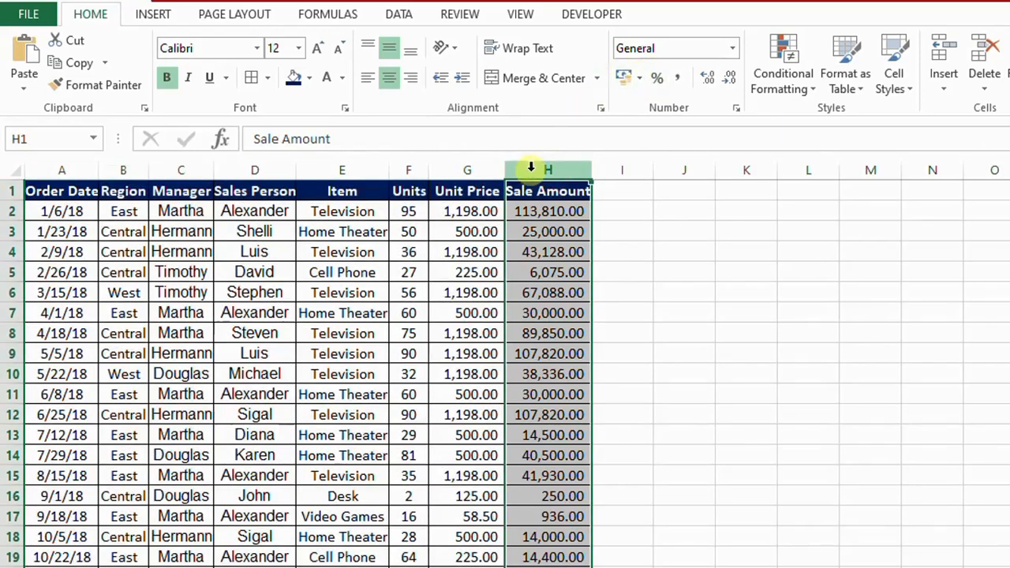
left_click(472, 169, "shift")
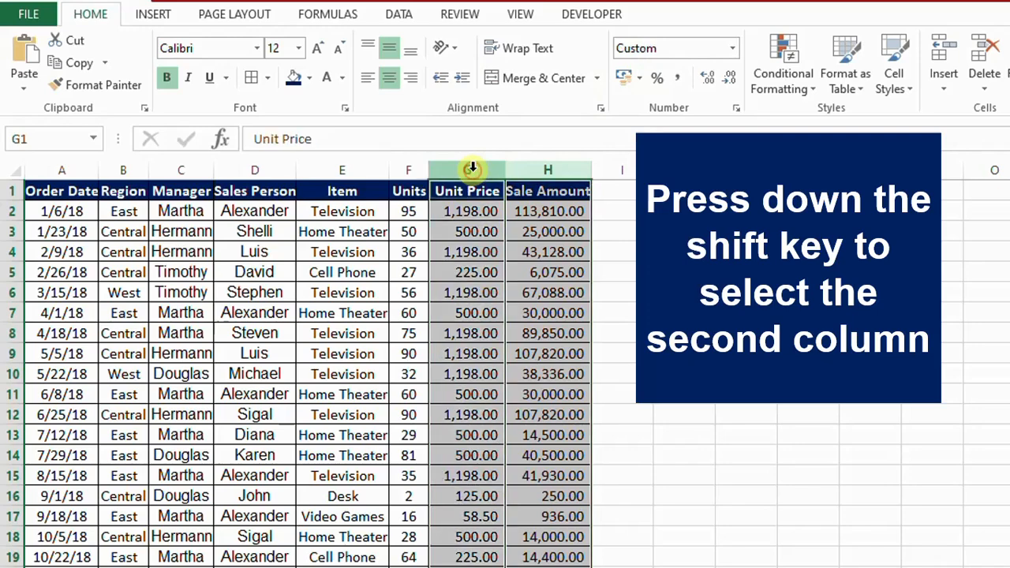
left_click(733, 50)
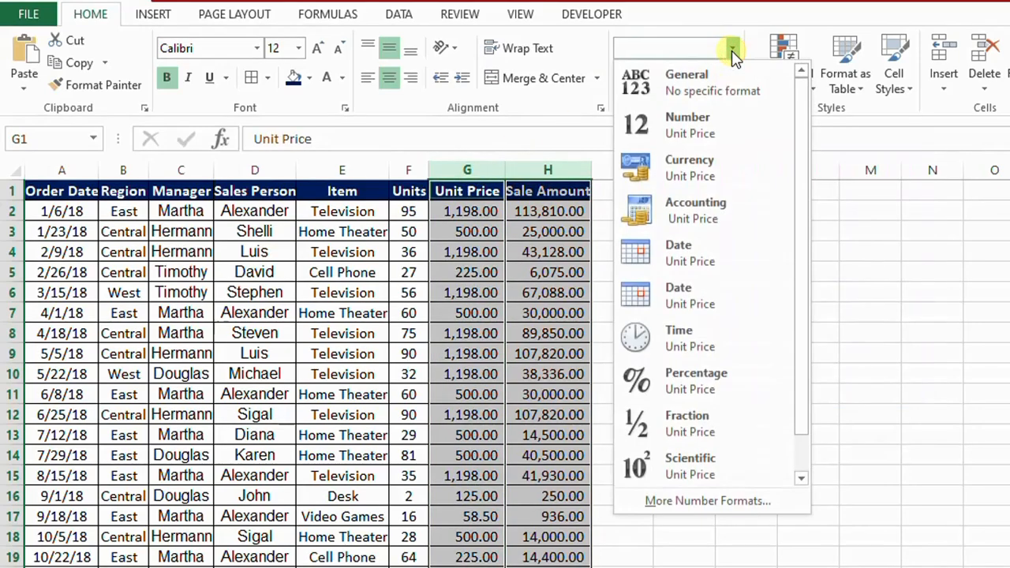
left_click(715, 172)
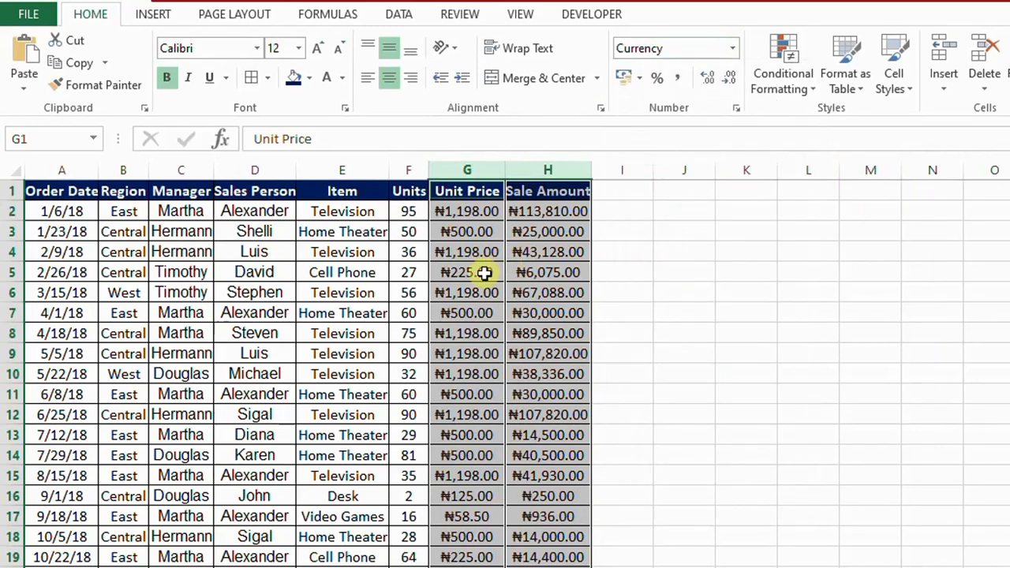
left_click(486, 274)
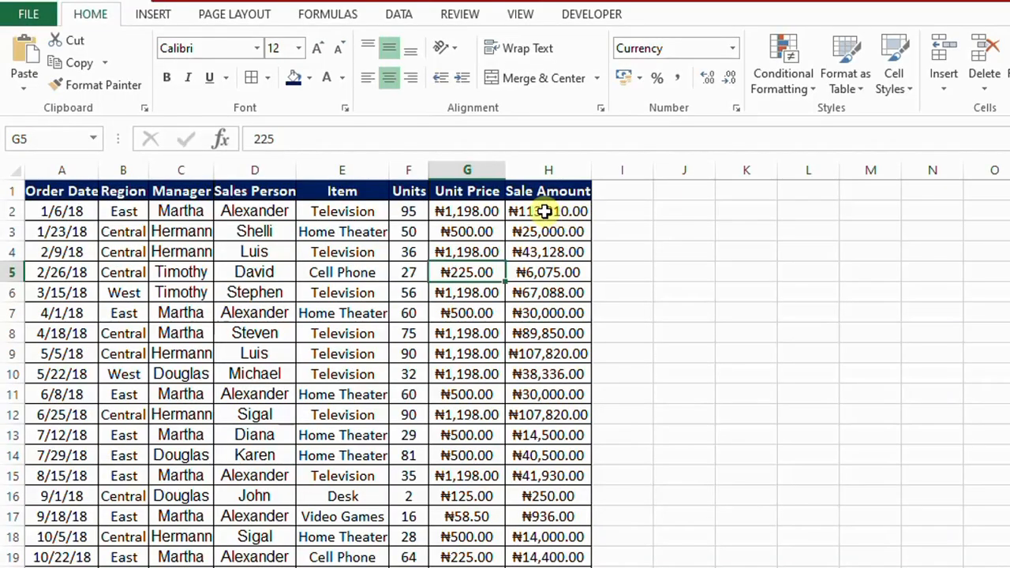
Sort the table by Sale Amount from largest to smallest, expanding the selection to include the neighbouring columns
left_click_drag(545, 212, 549, 567)
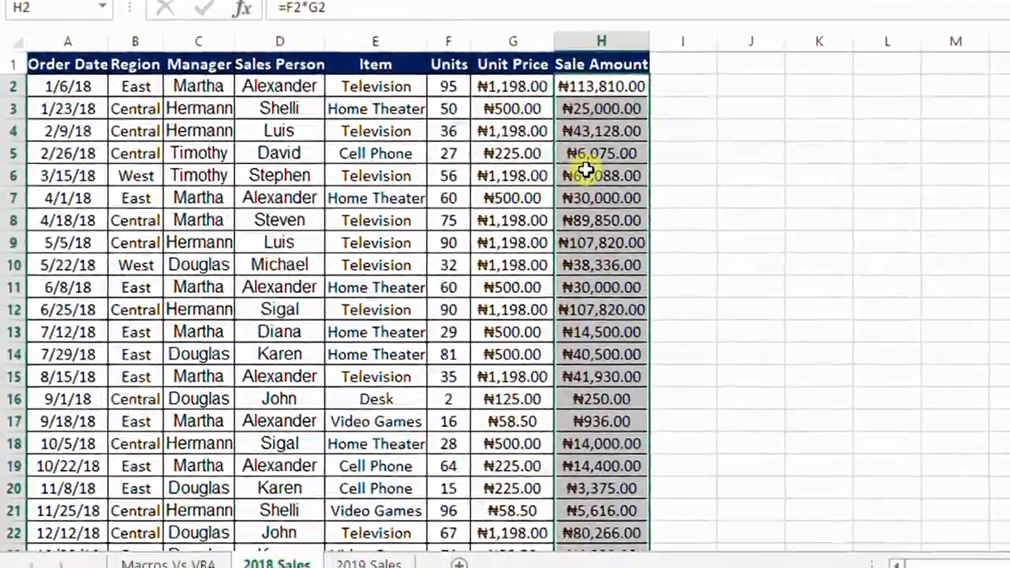
right_click(585, 171)
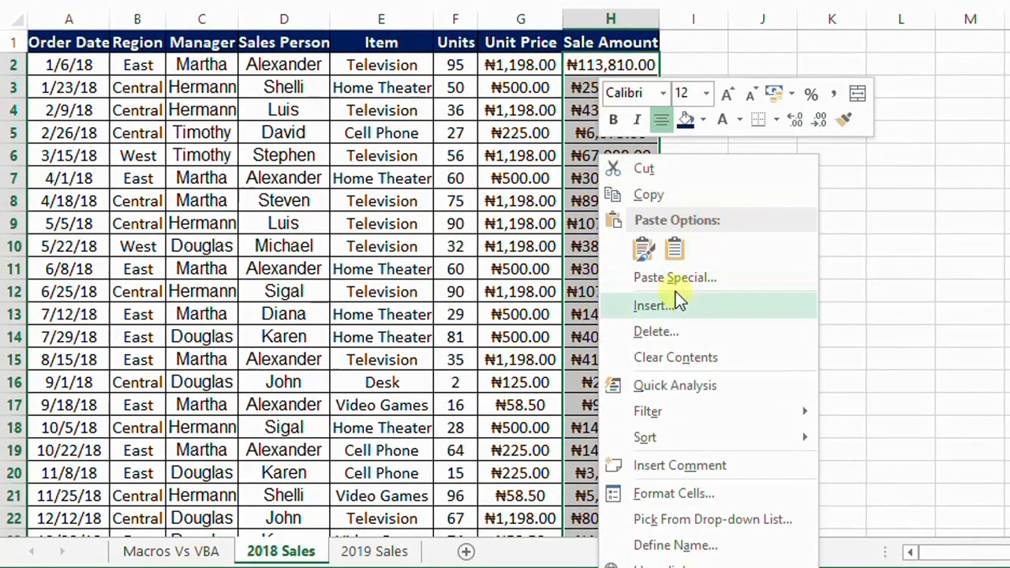
mouse_move(802, 439)
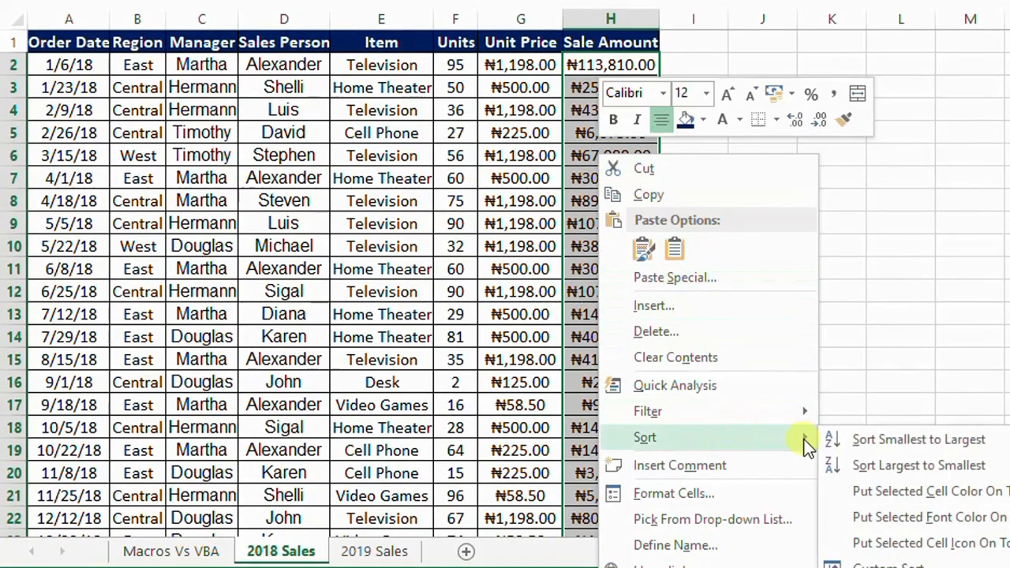
left_click(949, 466)
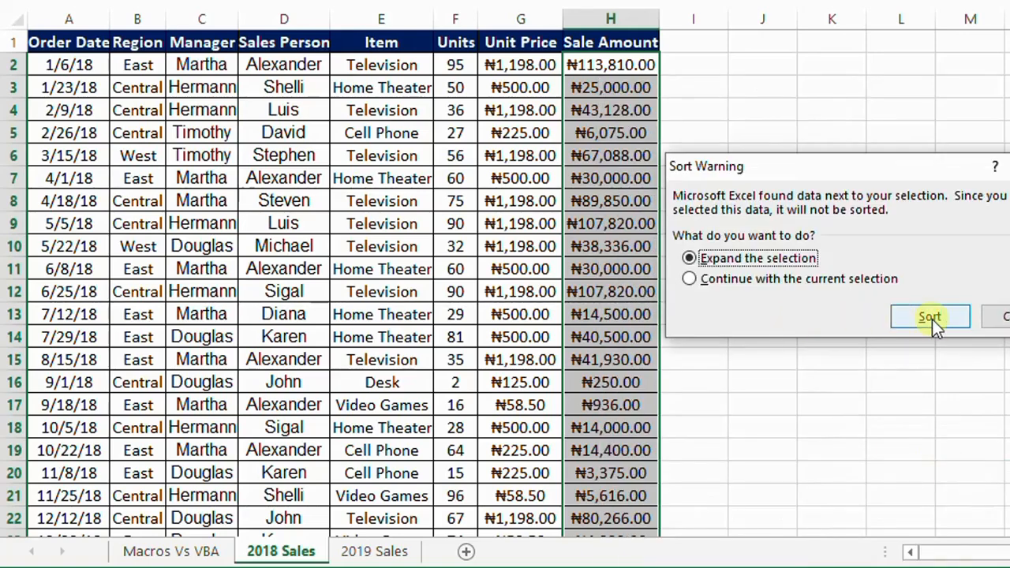
left_click(932, 319)
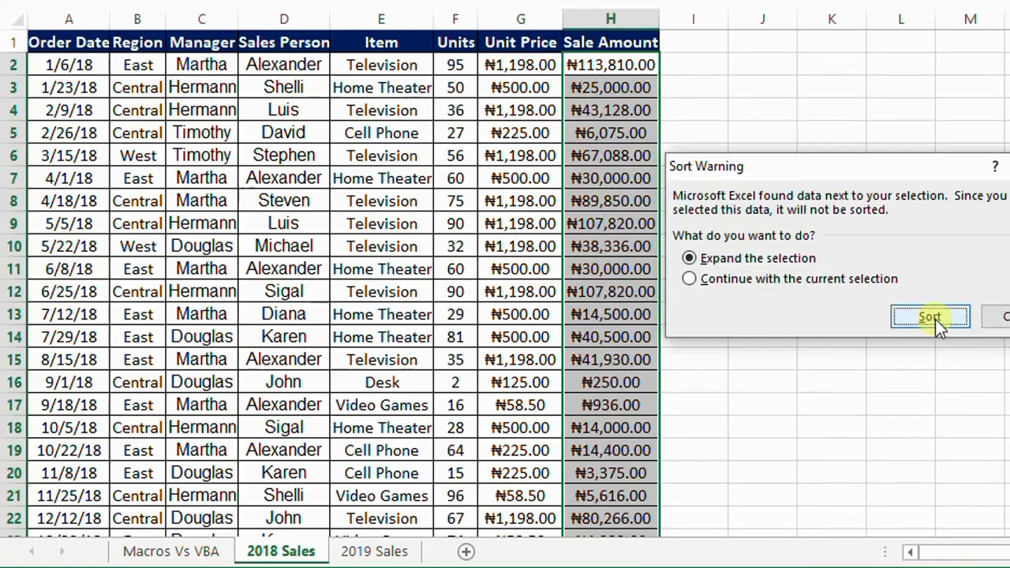
left_click(605, 200)
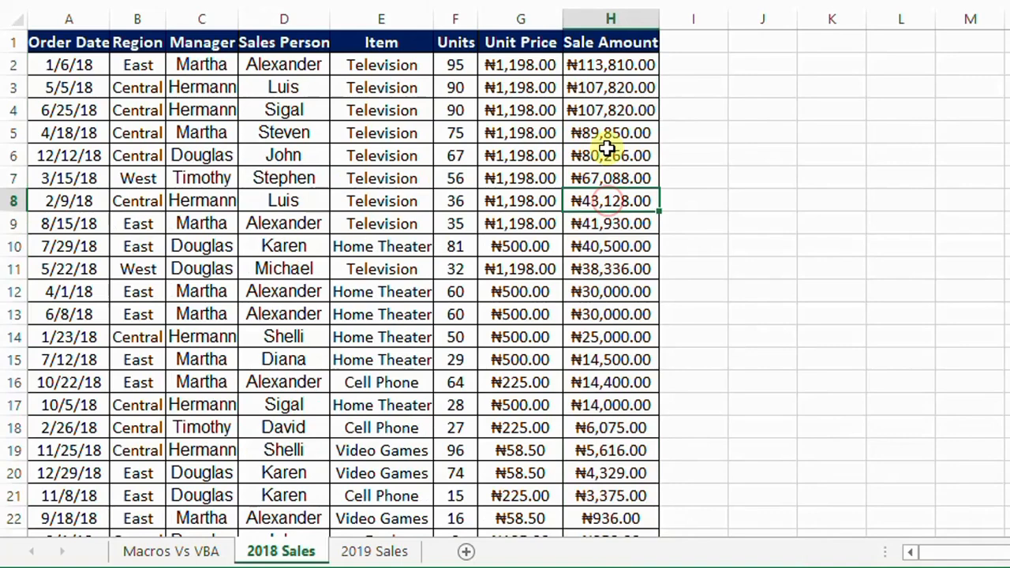
left_click(612, 65)
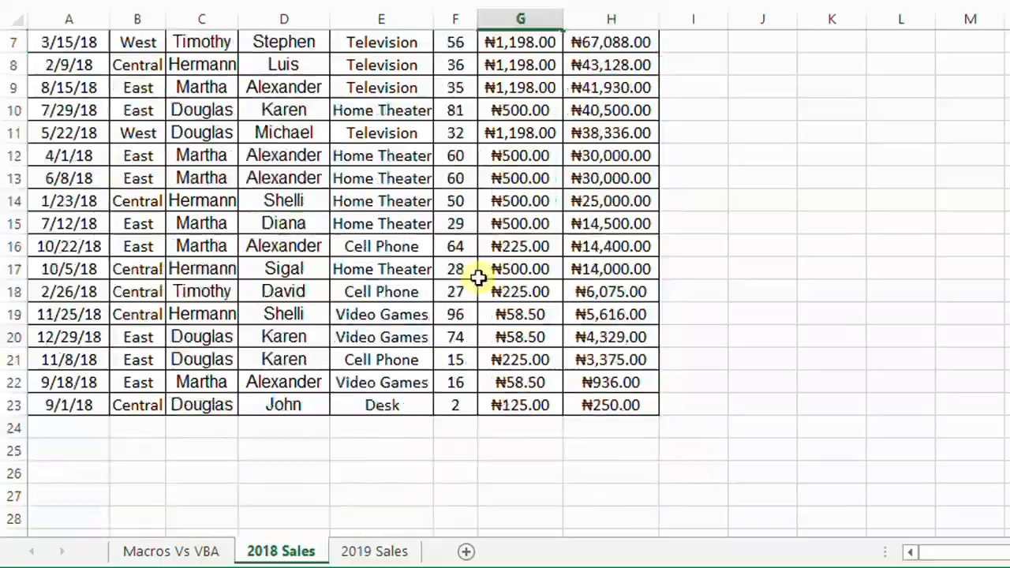
Stop recording the macro and check the workbook's macro list for Yearly_Sales_Formating
scroll(478, 277, "up", 2)
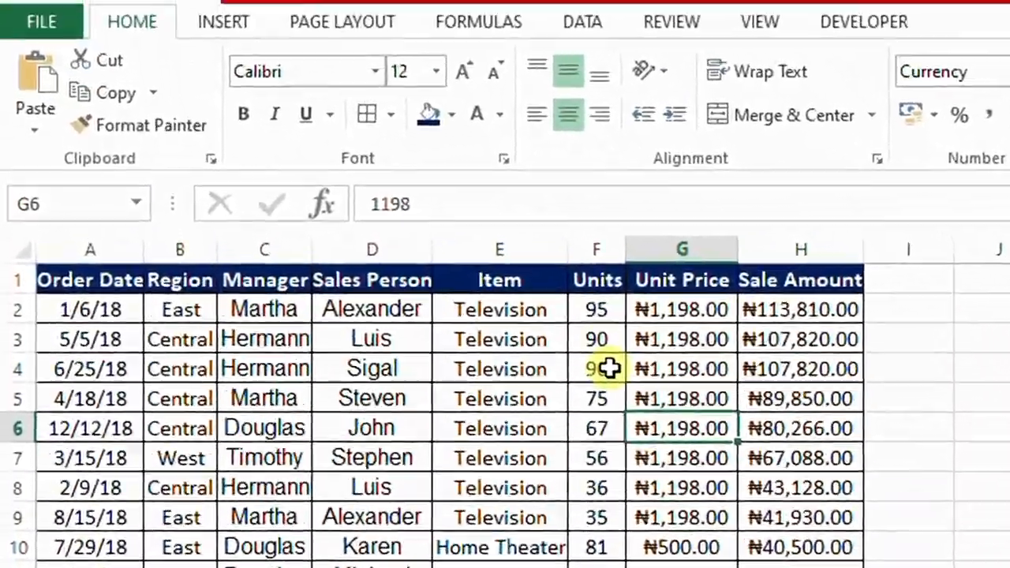
left_click(855, 22)
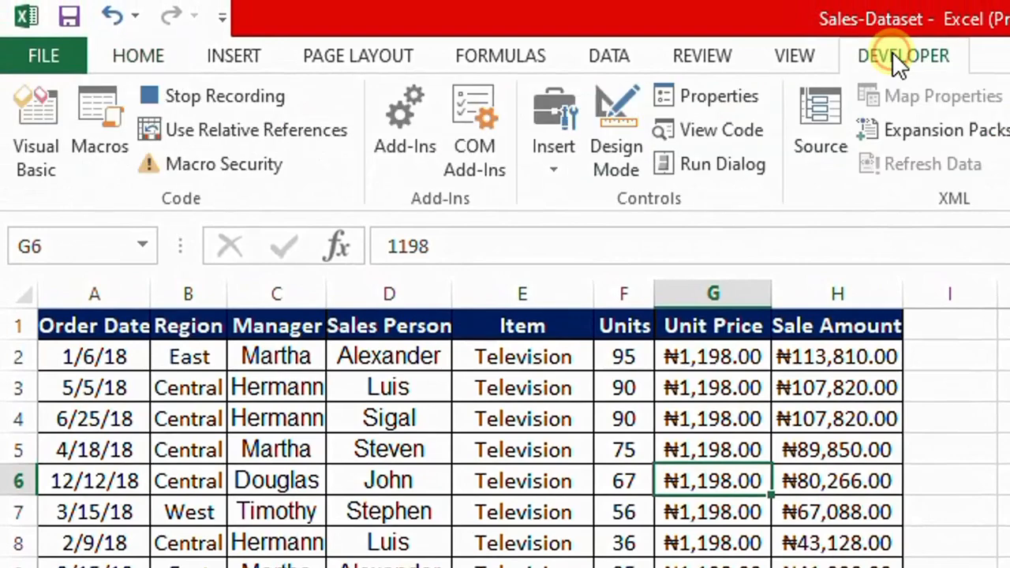
left_click(243, 94)
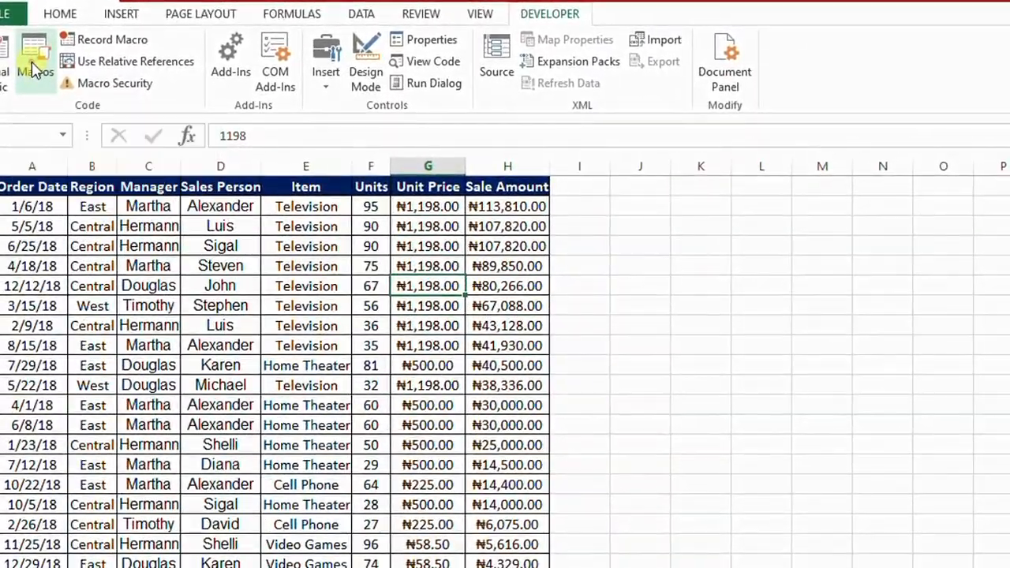
left_click(35, 70)
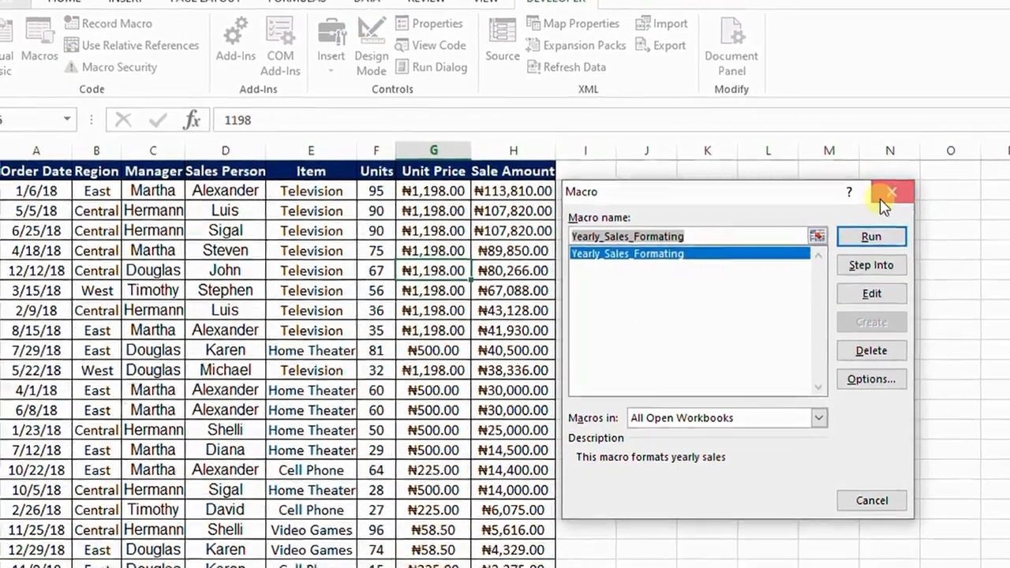
left_click(885, 207)
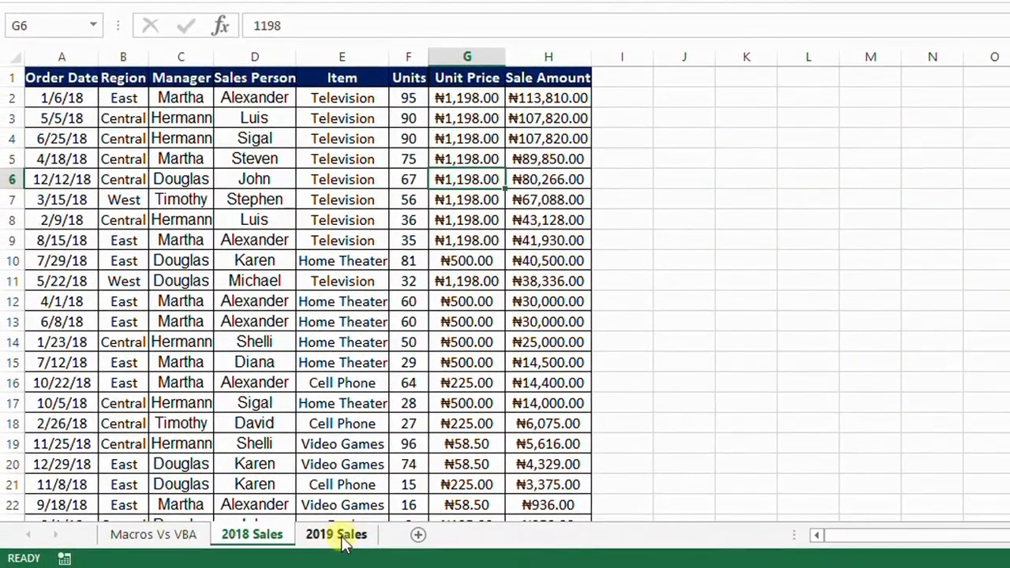
Compare the unformatted 2019 Sales sheet with the formatted 2018 Sales sheet
left_click(341, 538)
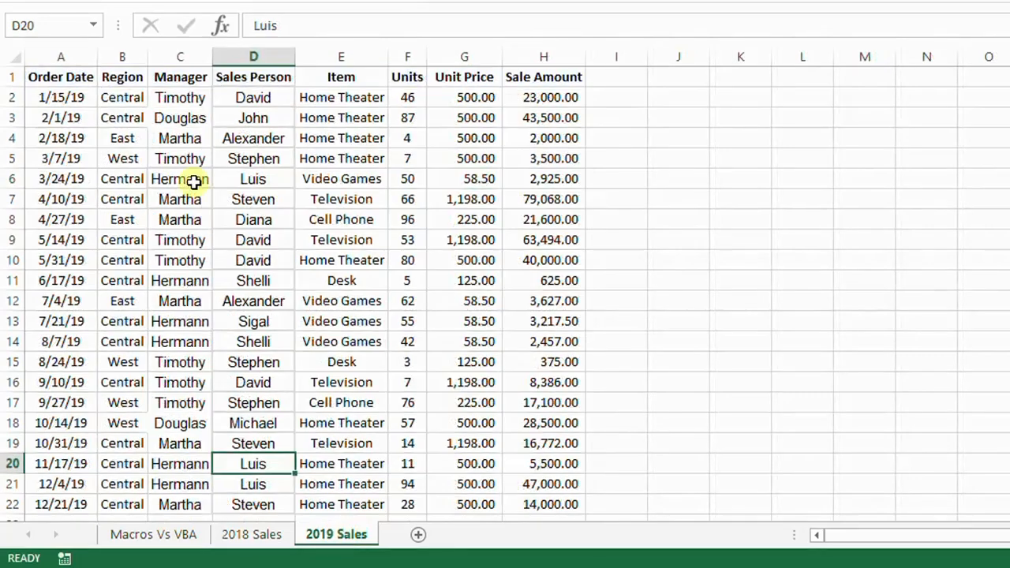
left_click(253, 538)
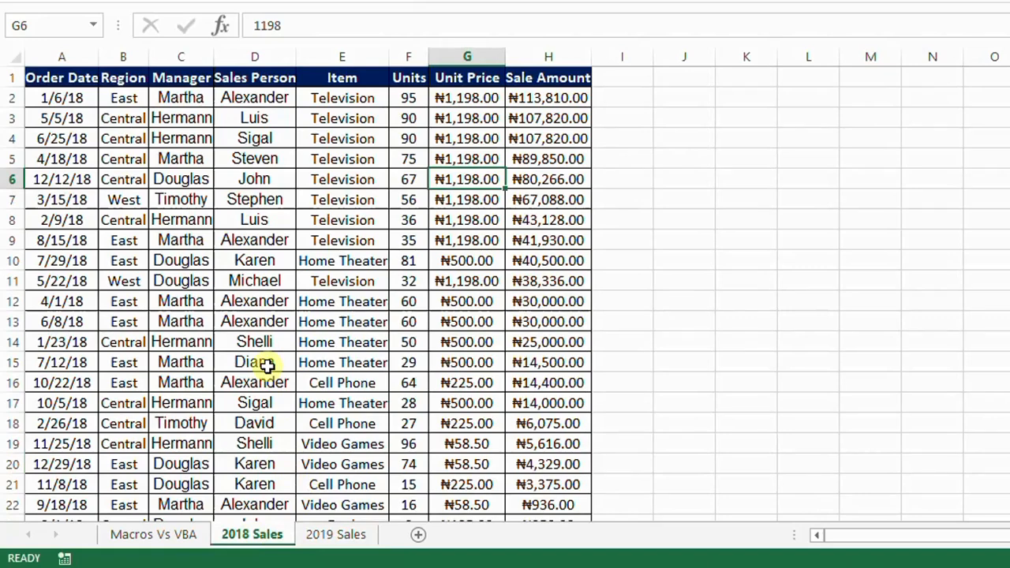
left_click(169, 158)
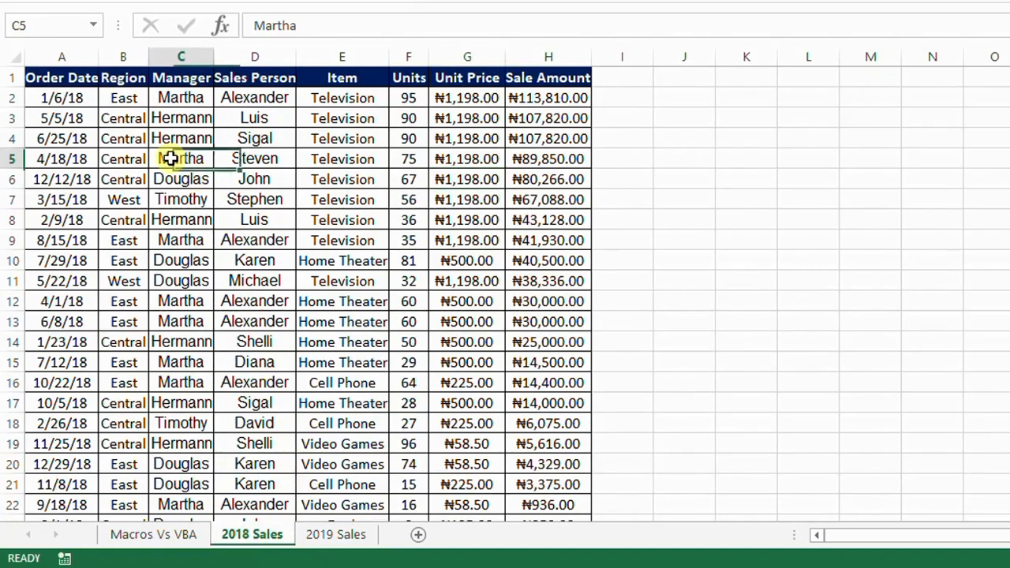
Run the Yearly_Sales_Formating macro on the 2019 Sales sheet
left_click(331, 537)
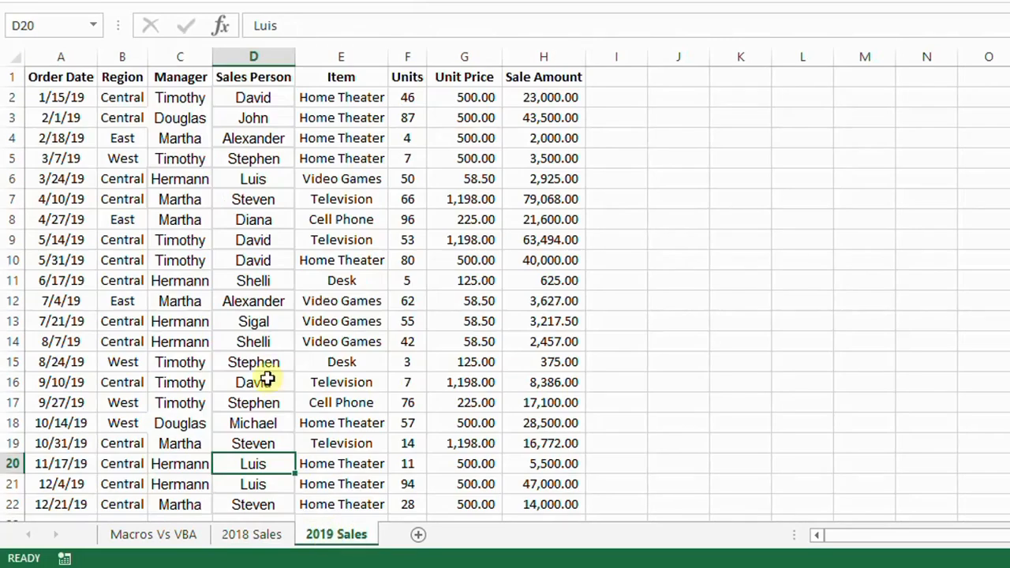
left_click(228, 220)
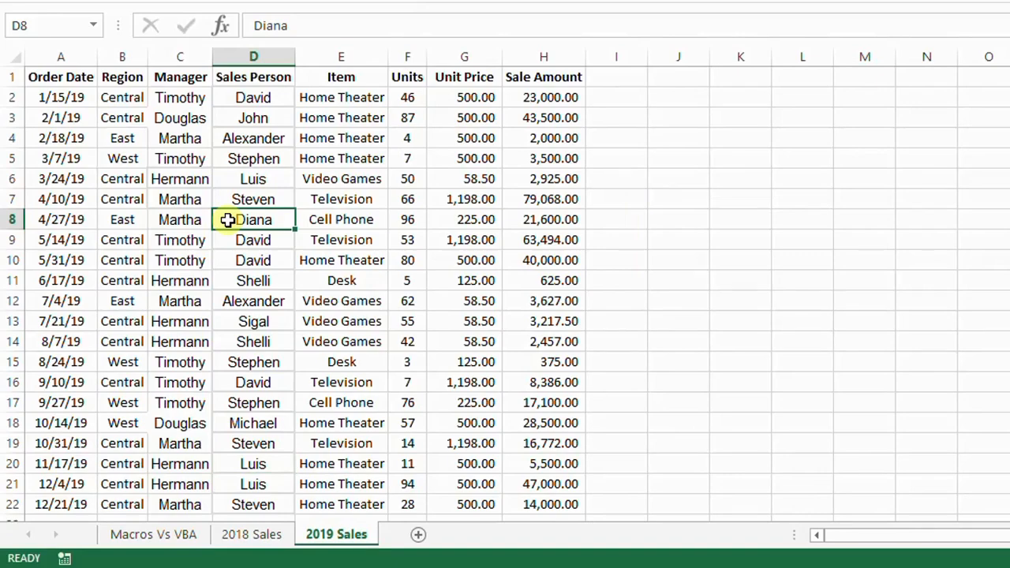
key("ctrl+f")
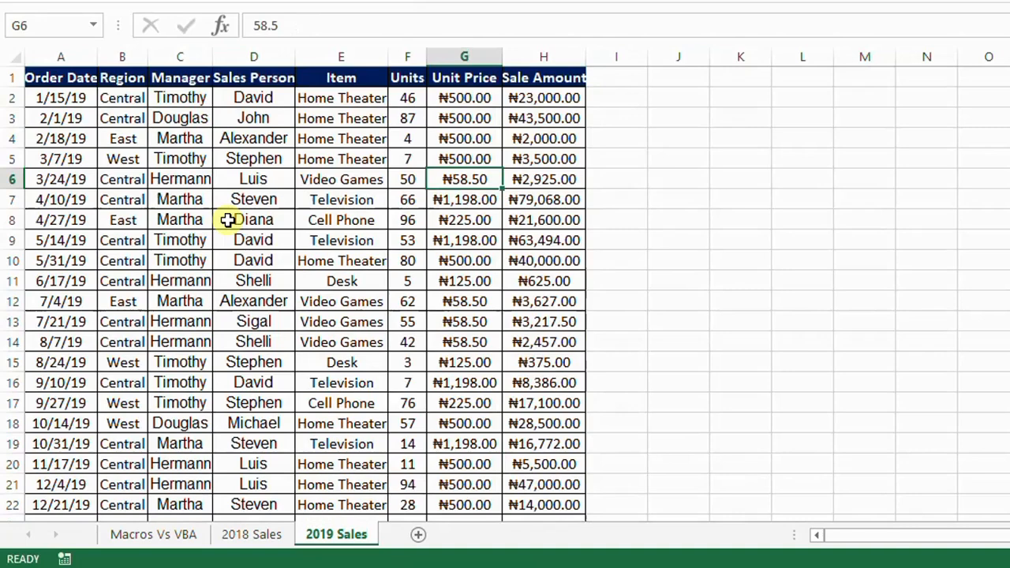